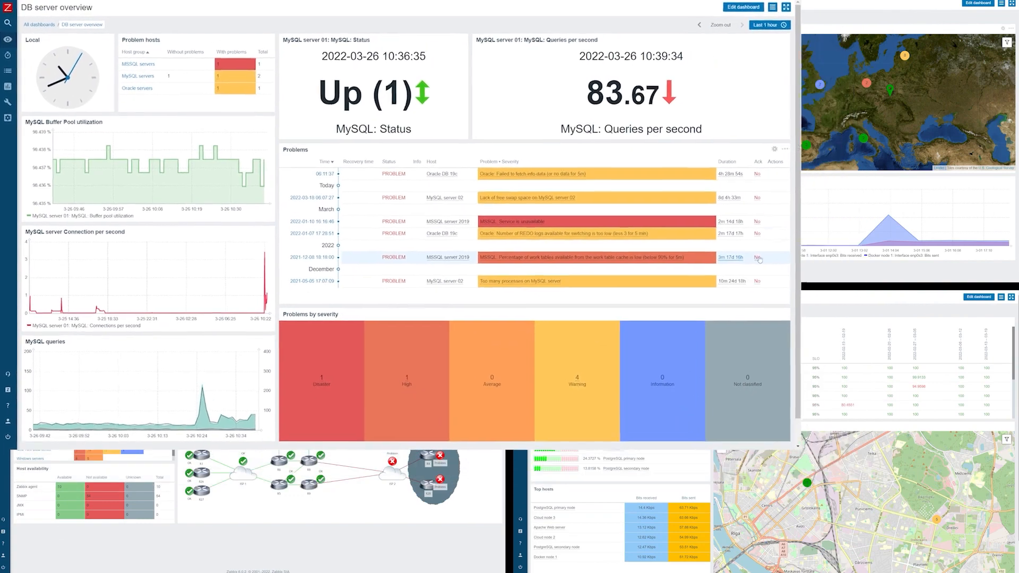
# Step: Enter the problem update message "Working on the issue!" for the MSSQL work tables problem and list the Berlin hosts on the geomap
pyautogui.write('Working on the')
pyautogui.click(116, 333)
pyautogui.click(866, 85)
pyautogui.write('issue!')
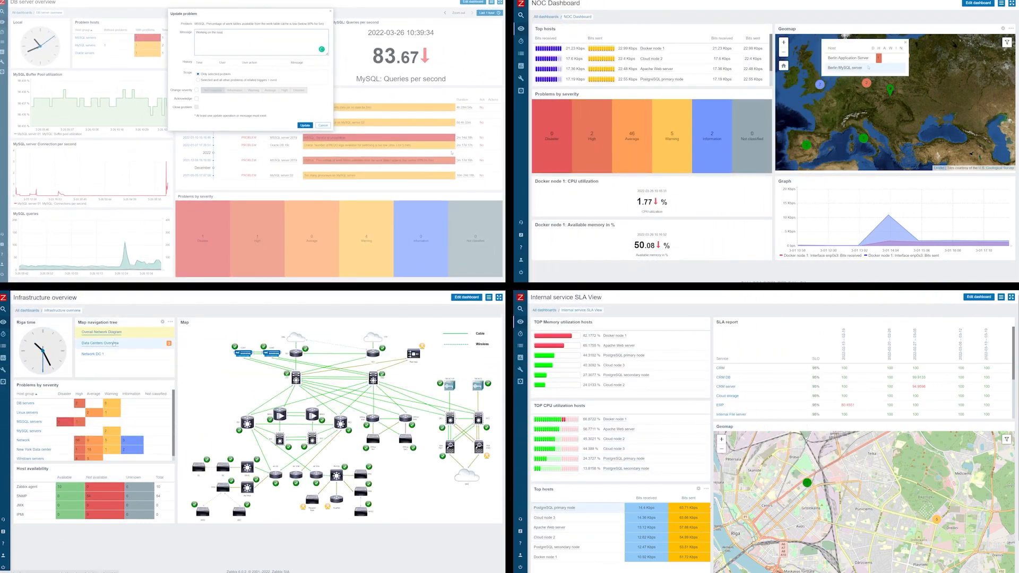
# Step: Display the Data Centers Overview map, inspect its problem element, and mark the MSSQL problem update as acknowledged
pyautogui.click(100, 343)
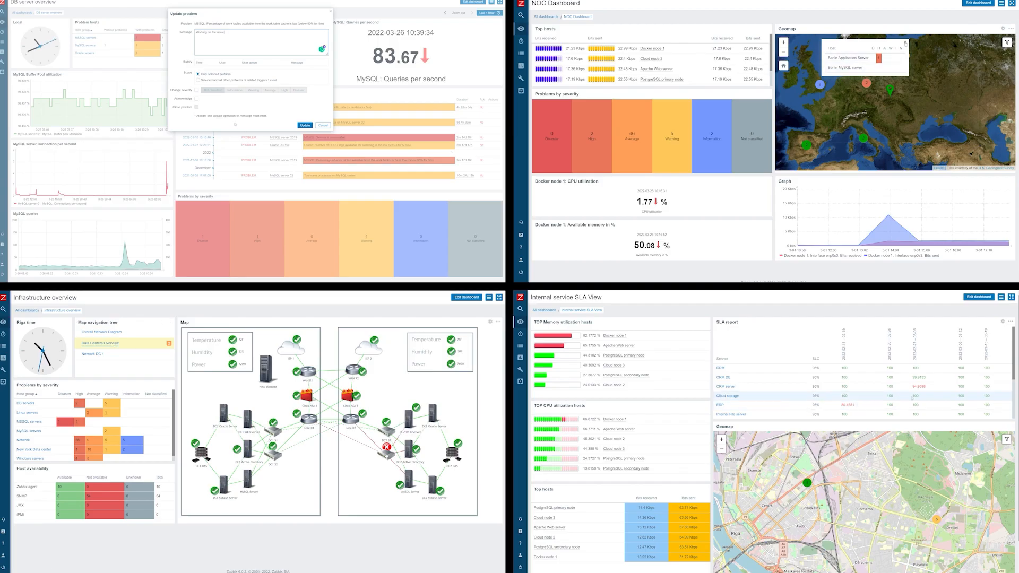
pyautogui.click(386, 454)
pyautogui.click(904, 44)
pyautogui.click(196, 99)
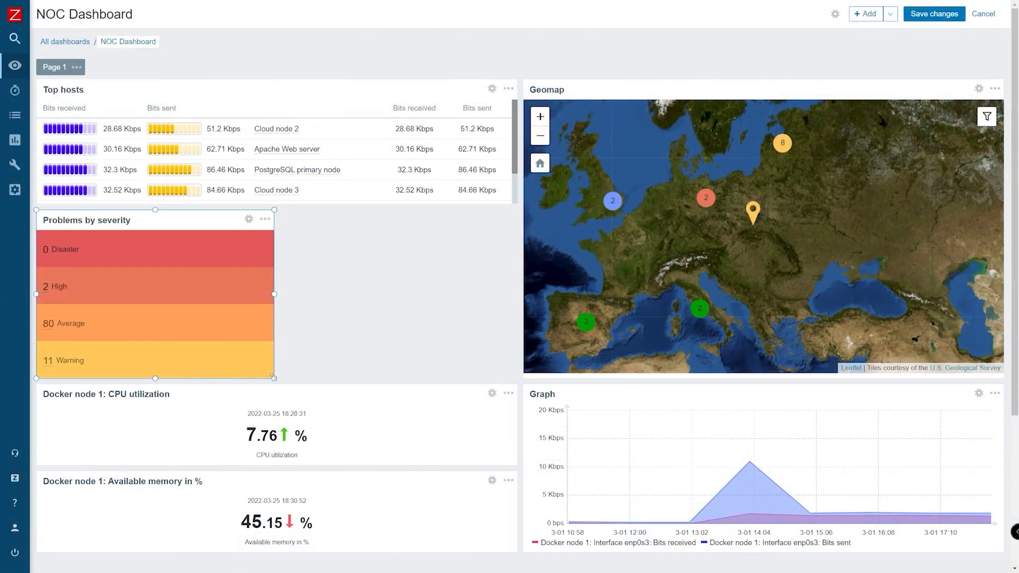
# Step: Widen the Problems by severity widget to the Top hosts widget's width and configure it for Linux servers in a horizontal layout
pyautogui.moveTo(273, 391); pyautogui.dragTo(520, 390)
pyautogui.click(490, 224)
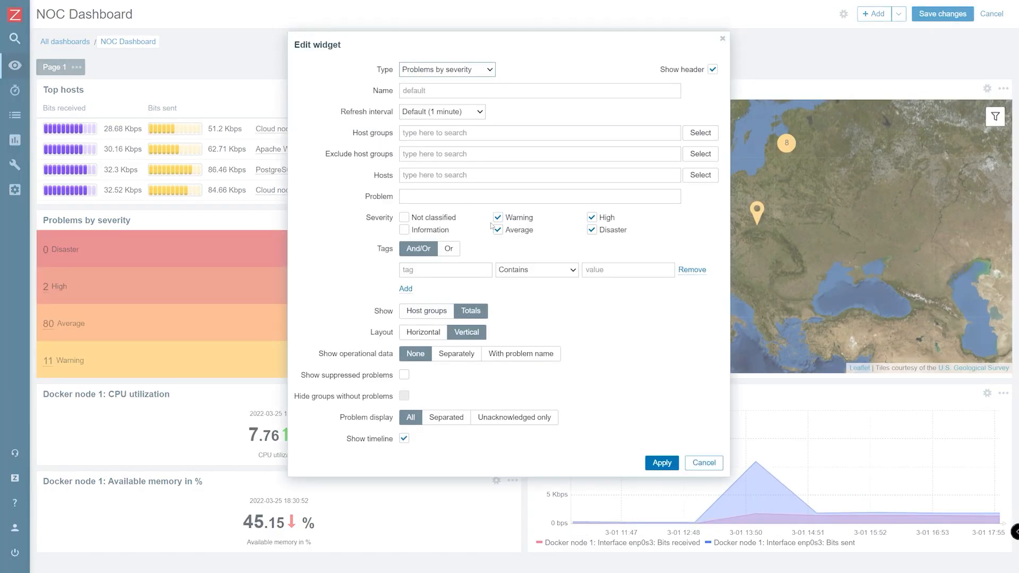
pyautogui.click(691, 139)
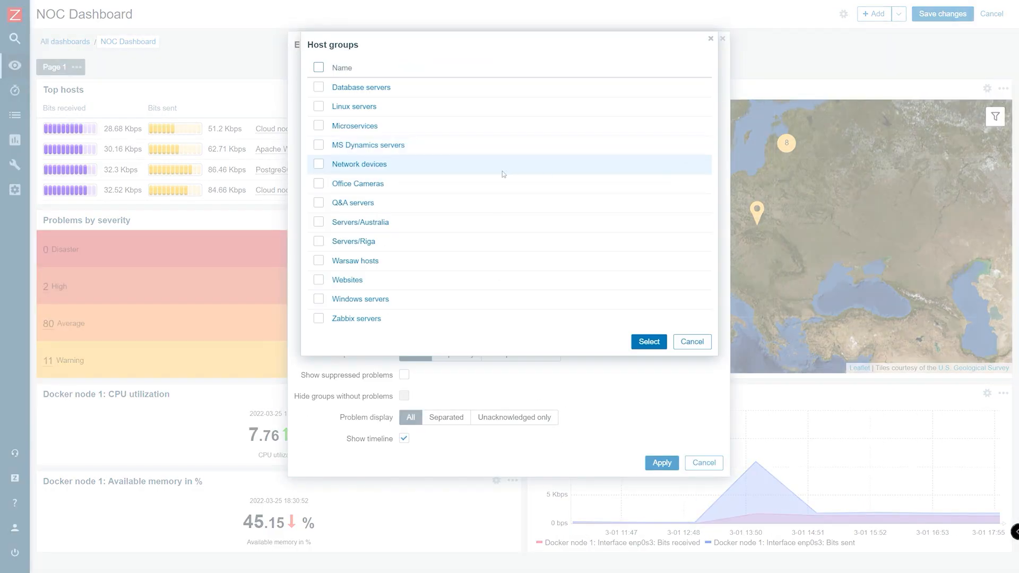
pyautogui.click(319, 106)
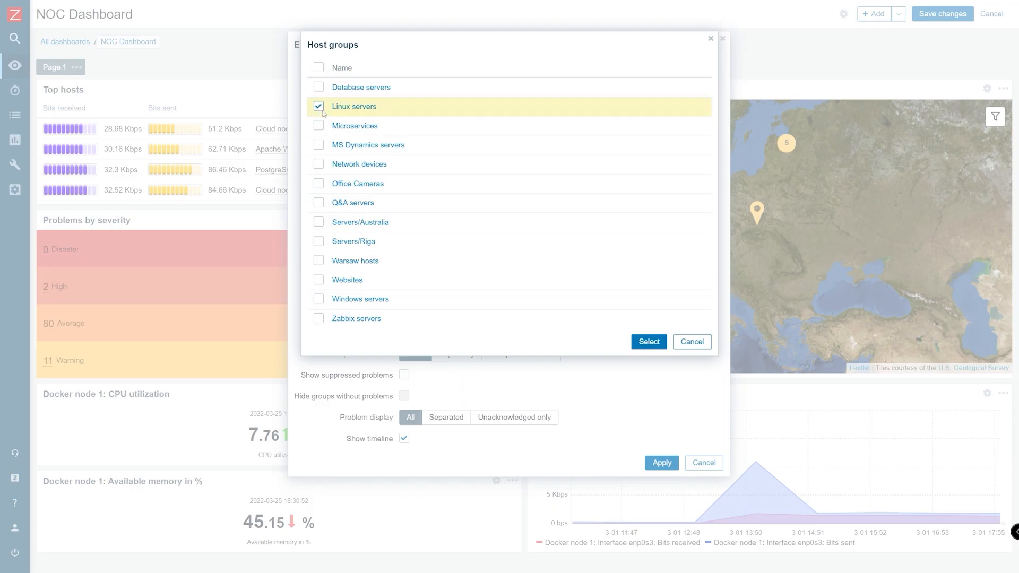
pyautogui.click(649, 342)
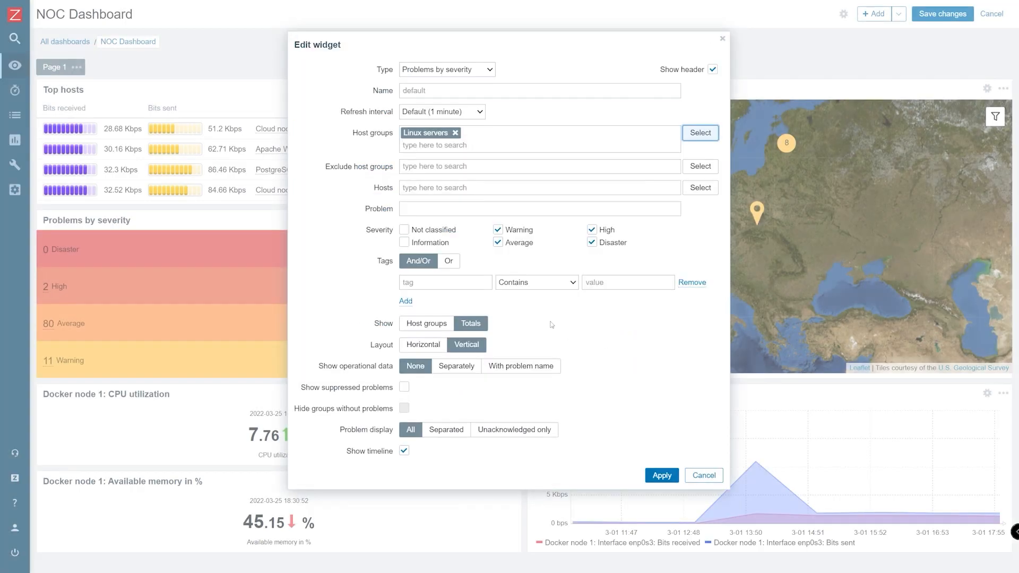
pyautogui.click(434, 347)
pyautogui.click(660, 476)
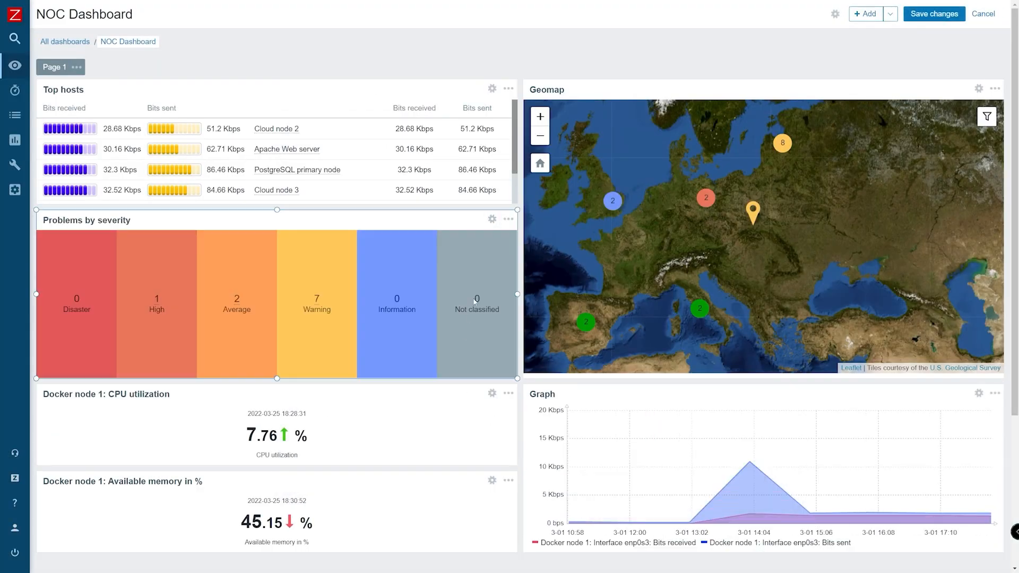
# Step: Set the Top hosts widget's order to Top N and apply the change
pyautogui.click(493, 94)
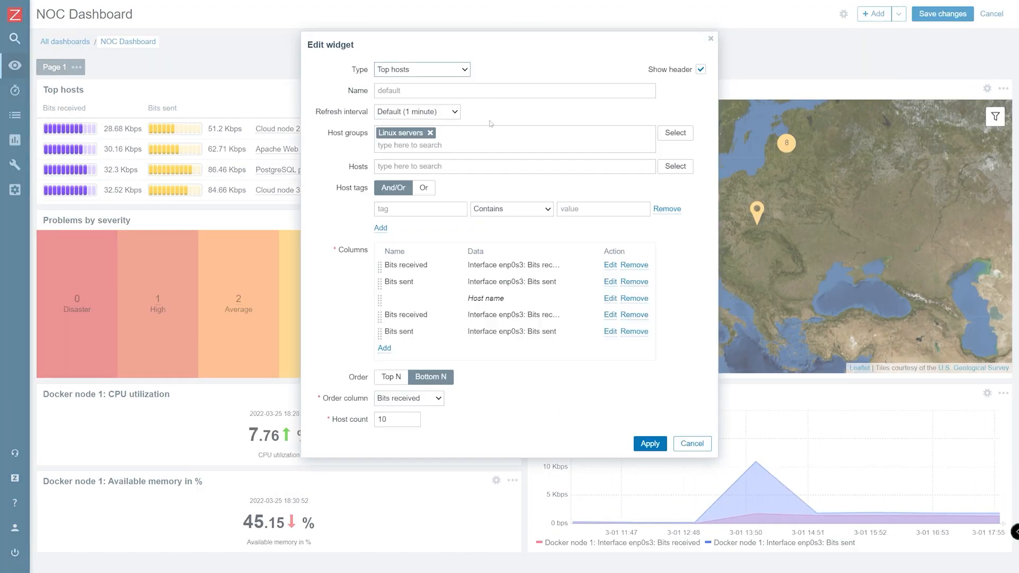
pyautogui.click(391, 377)
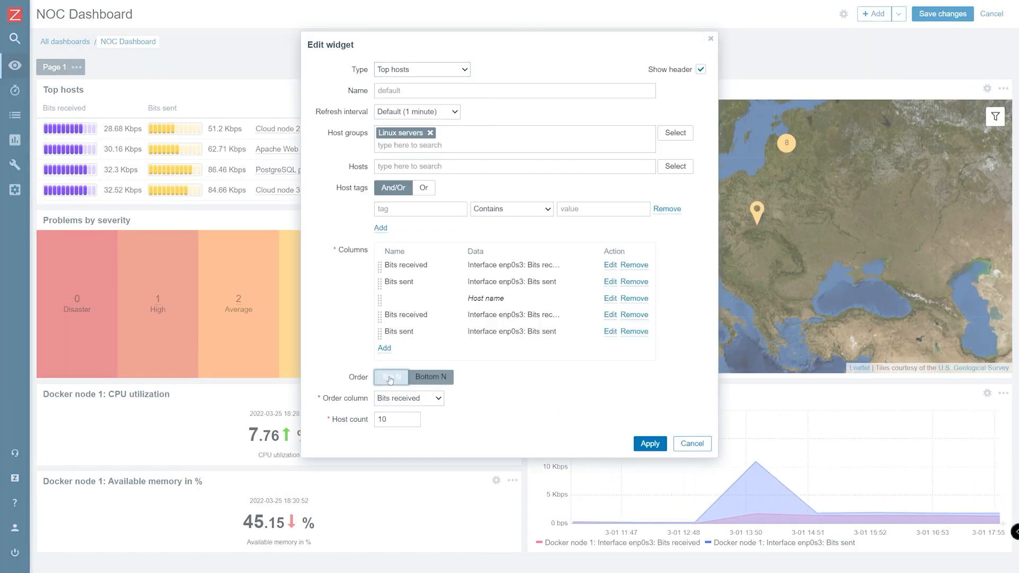
pyautogui.click(646, 444)
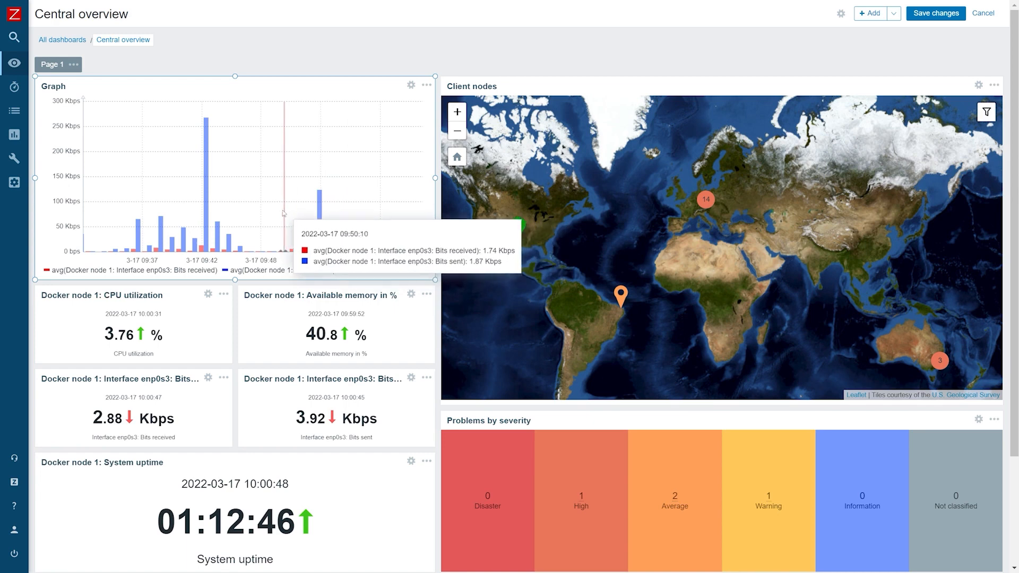
# Step: Edit the Central overview graph widget to draw the Bits received data set as Line and Bits sent as Points
pyautogui.click(410, 86)
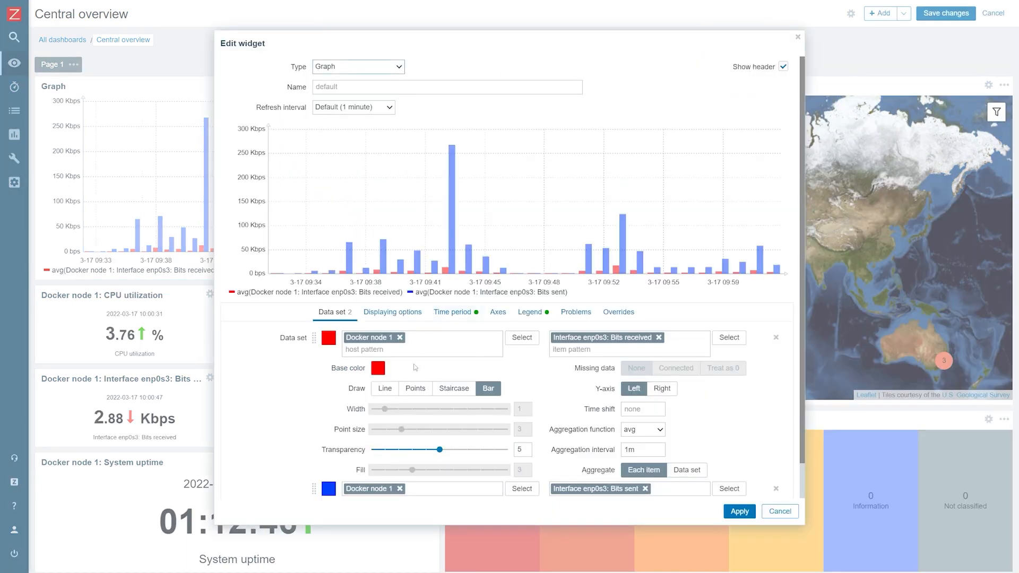
pyautogui.click(385, 388)
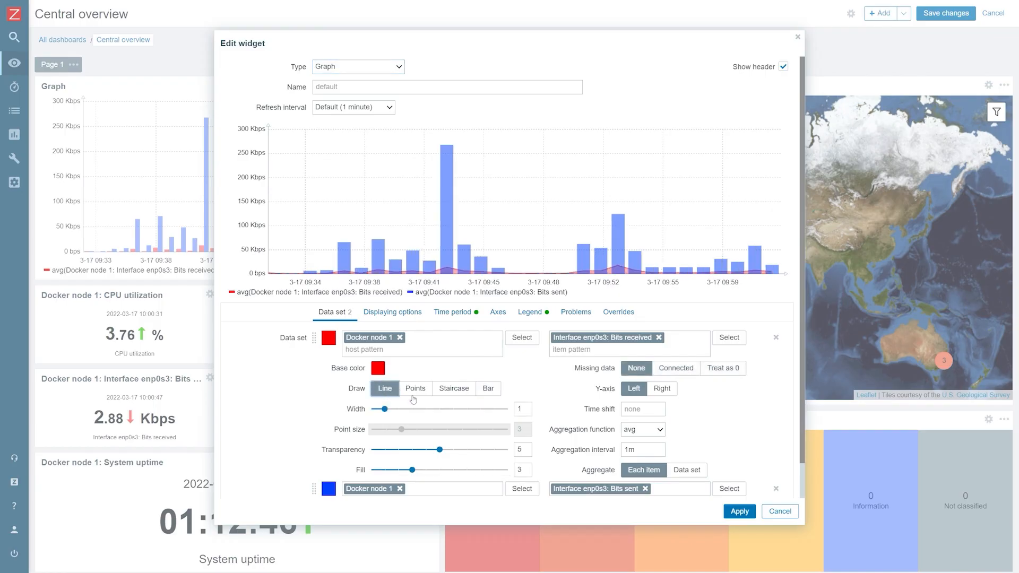
pyautogui.scroll(-1, 425, 446)
pyautogui.click(428, 452)
pyautogui.click(415, 406)
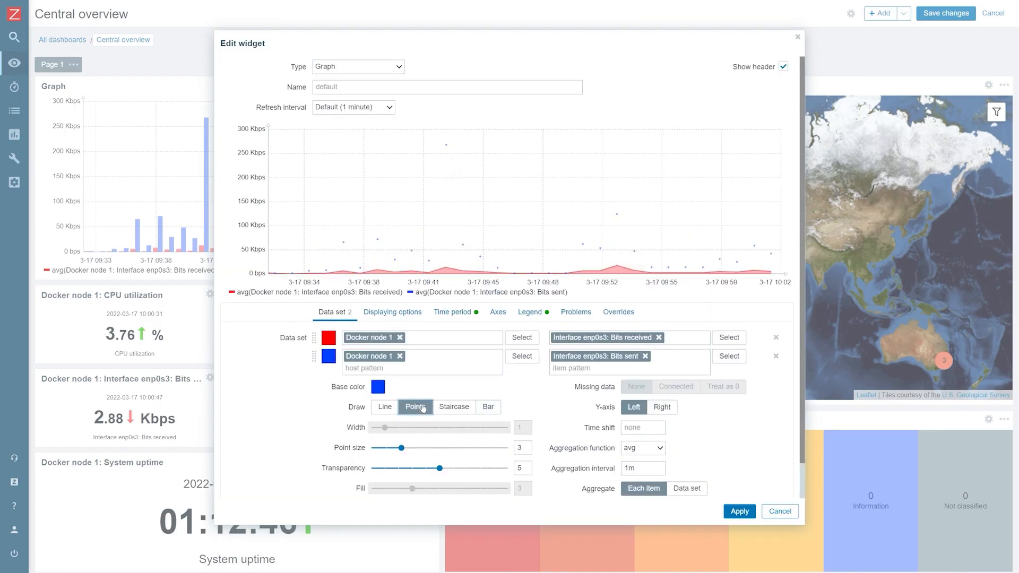
# Step: Switch the Bits received data set to Staircase drawing and the Bits sent data set to Bar
pyautogui.click(433, 340)
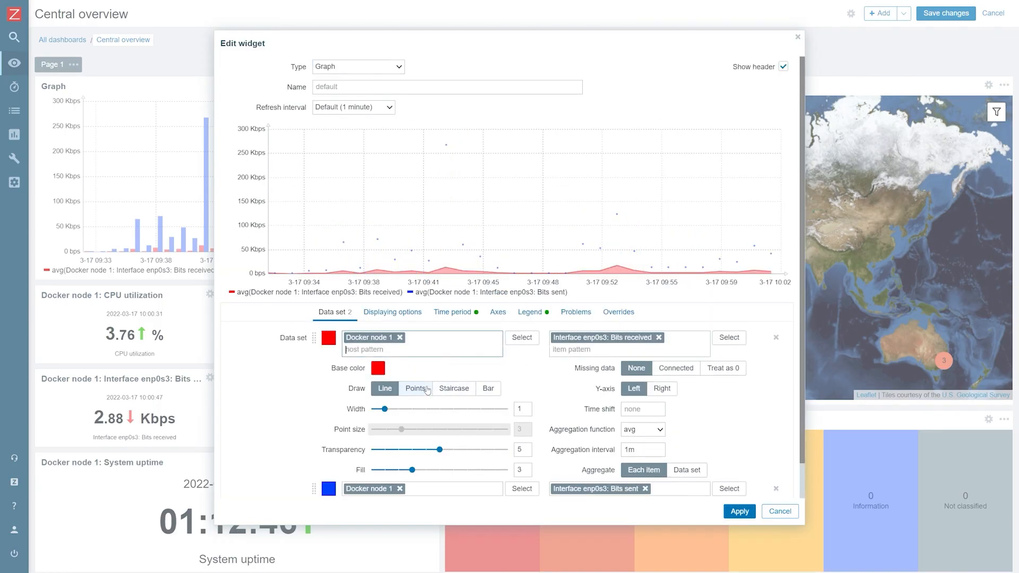
pyautogui.click(454, 388)
pyautogui.scroll(-1, 446, 371)
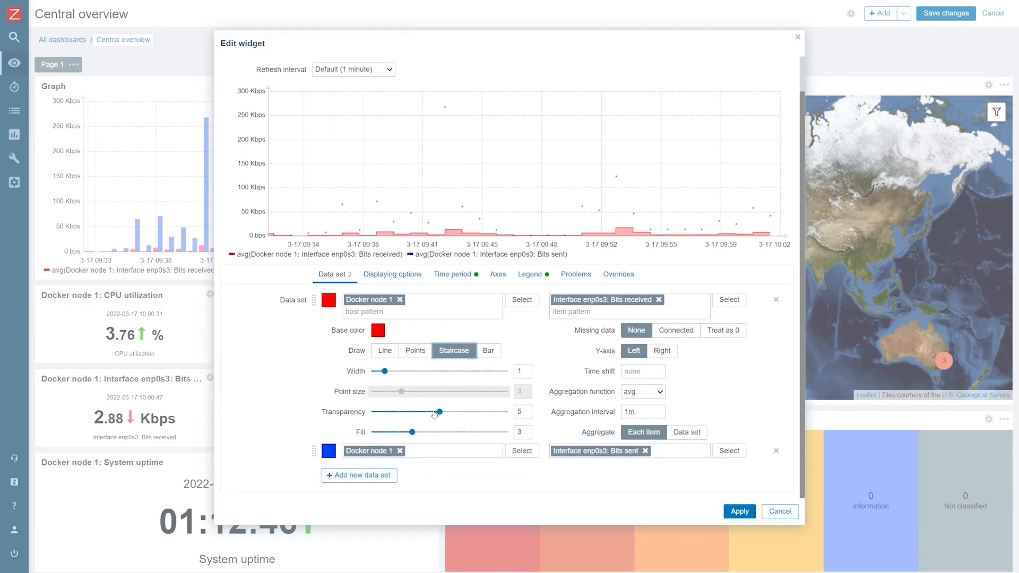
pyautogui.click(425, 453)
pyautogui.click(485, 408)
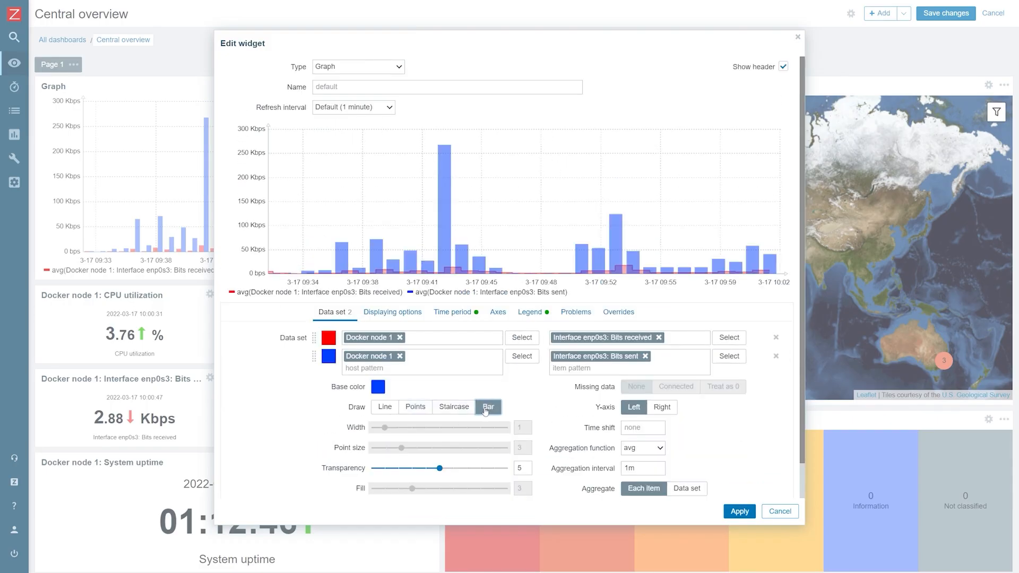
# Step: Draw both the Bits received and Bits sent data sets as Line and apply the graph widget changes
pyautogui.click(436, 340)
pyautogui.click(384, 389)
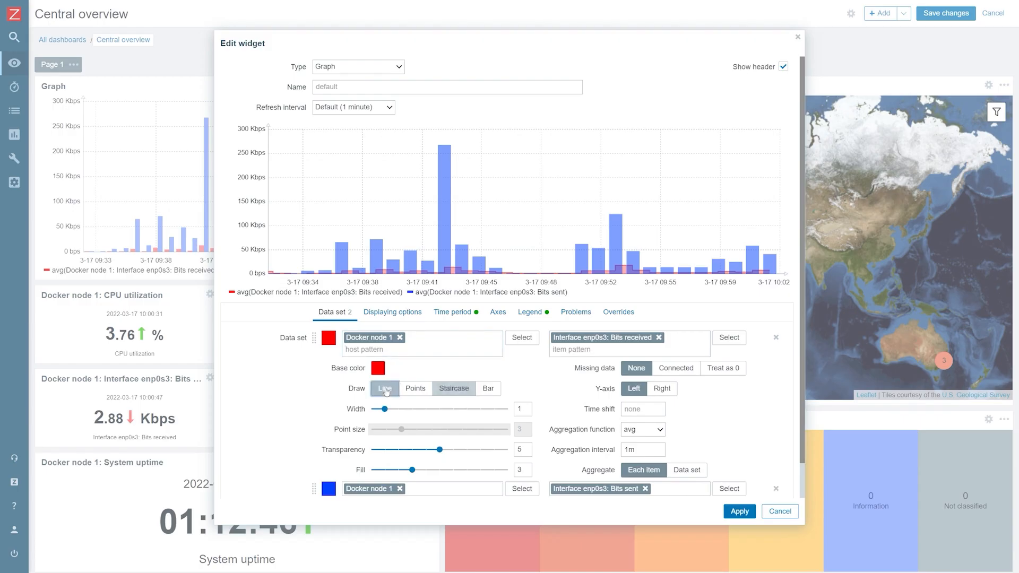
pyautogui.click(437, 488)
pyautogui.click(391, 408)
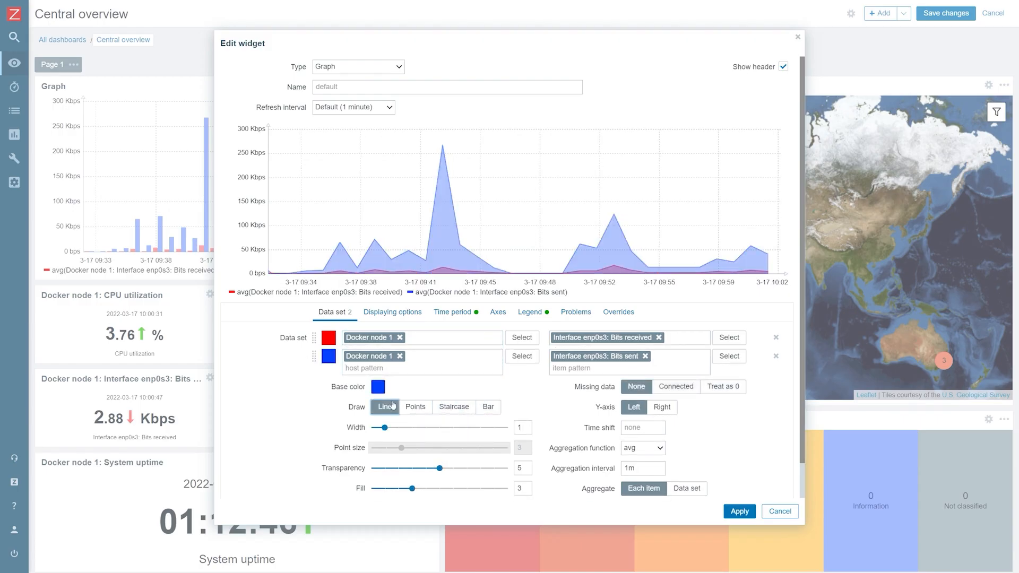
pyautogui.click(738, 511)
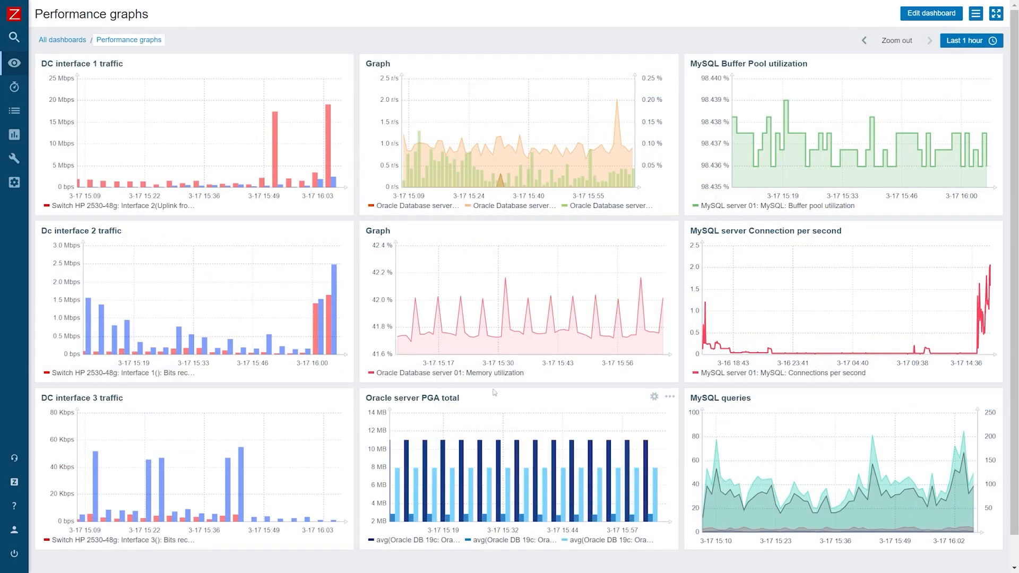
# Step: Select the period from about 15:24 to 15:46 on the Oracle Database server 01 memory utilization graph
pyautogui.moveTo(471, 334); pyautogui.dragTo(570, 337)
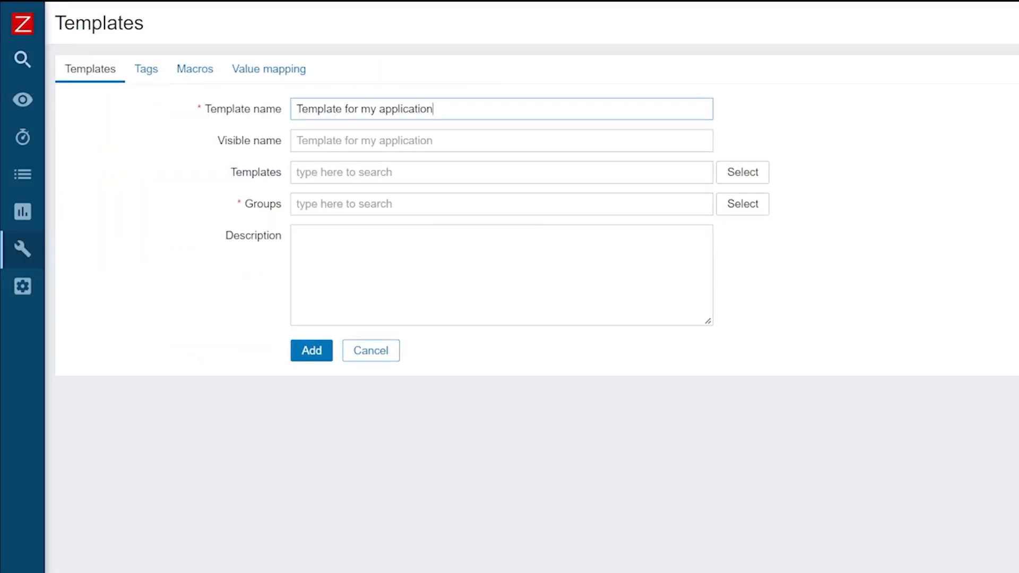
# Step: Assign the template "Template for my application" to the new group Templates/Custom templates and add the template
pyautogui.click(384, 210)
pyautogui.write('Templates')
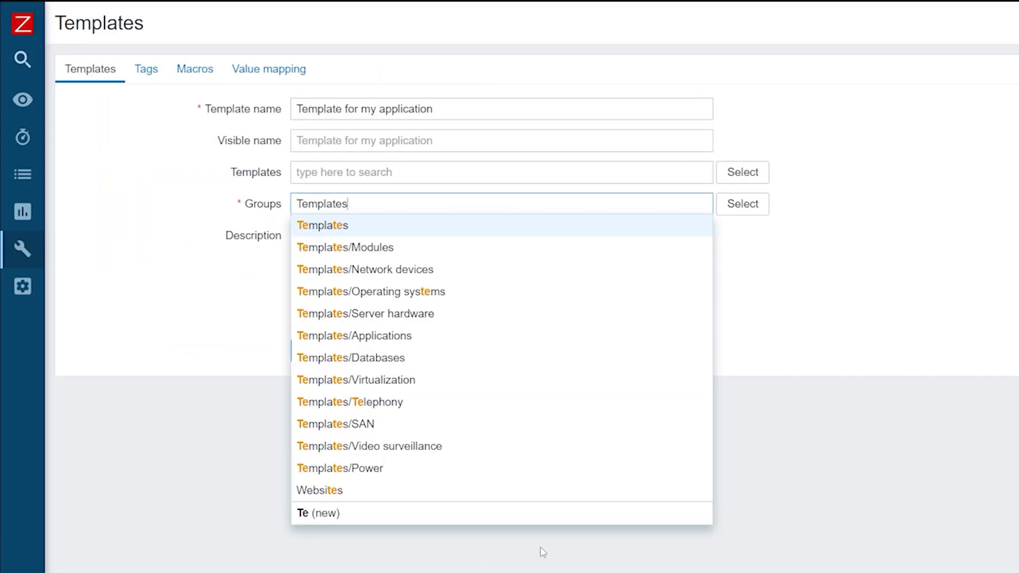
pyautogui.write('/Custom templates')
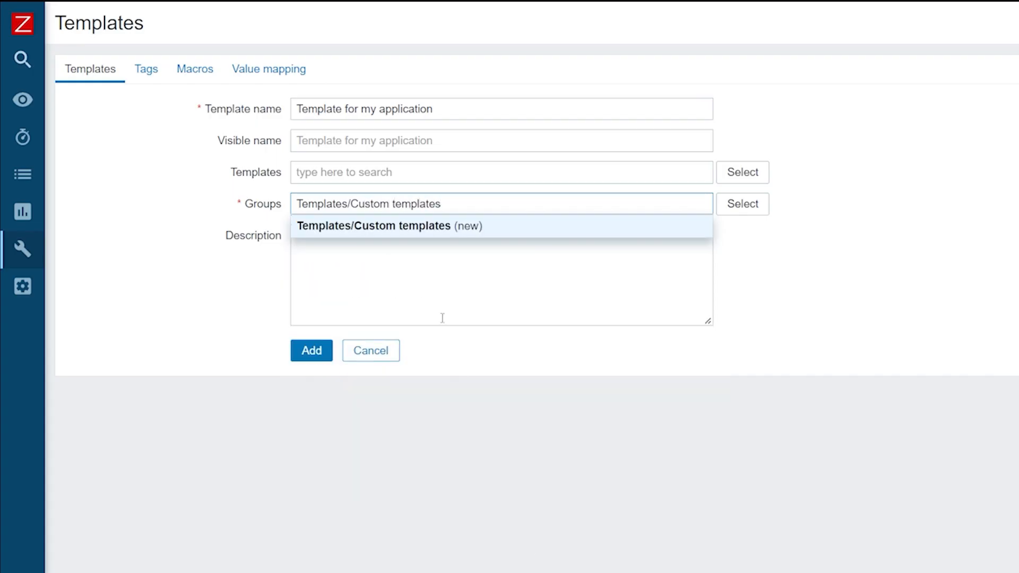
pyautogui.click(454, 237)
pyautogui.click(308, 371)
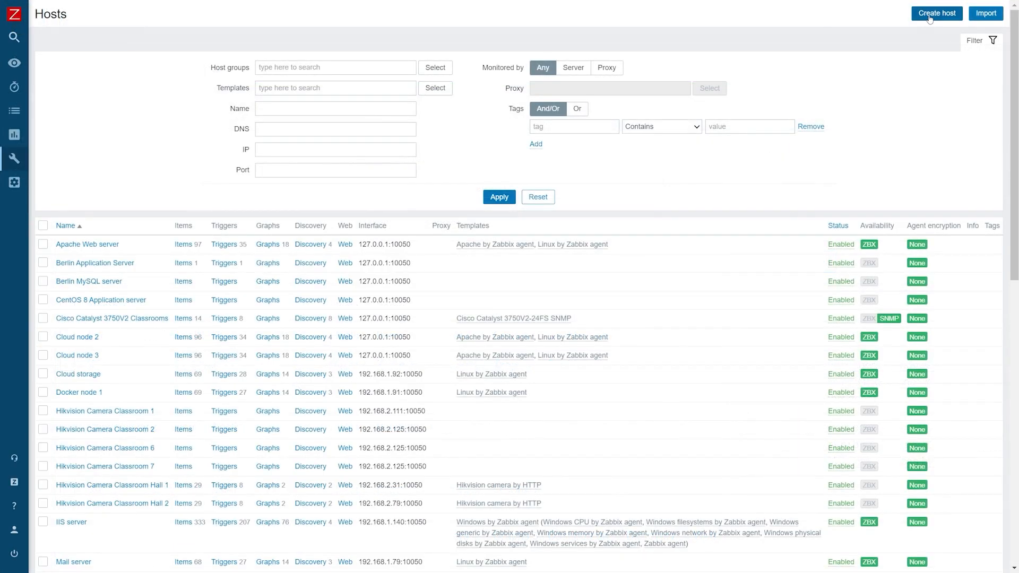
# Step: Start a new host named MySQL server 01 and assign it to the Database servers group
pyautogui.click(929, 16)
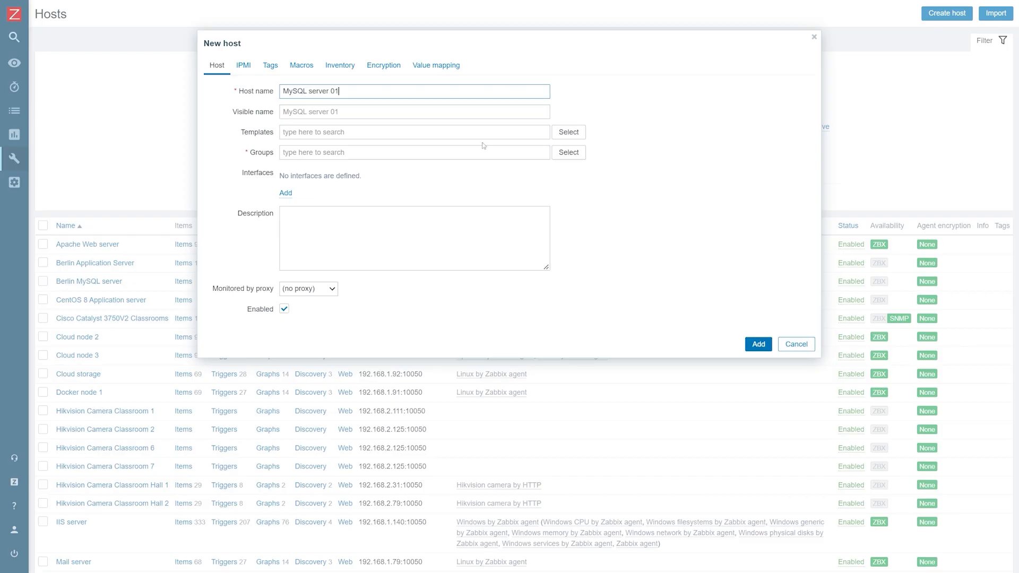
pyautogui.click(407, 151)
pyautogui.write('Dat')
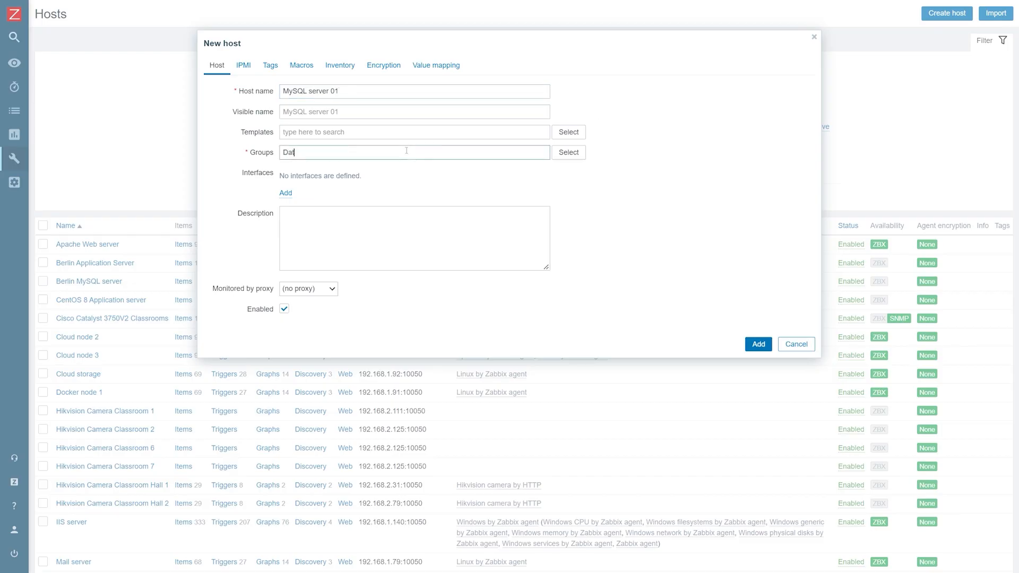
pyautogui.click(387, 180)
# Step: Link the MySQL by Zabbix agent template, add an Agent interface with IP address 192.168.1.156, and save the new host
pyautogui.click(363, 129)
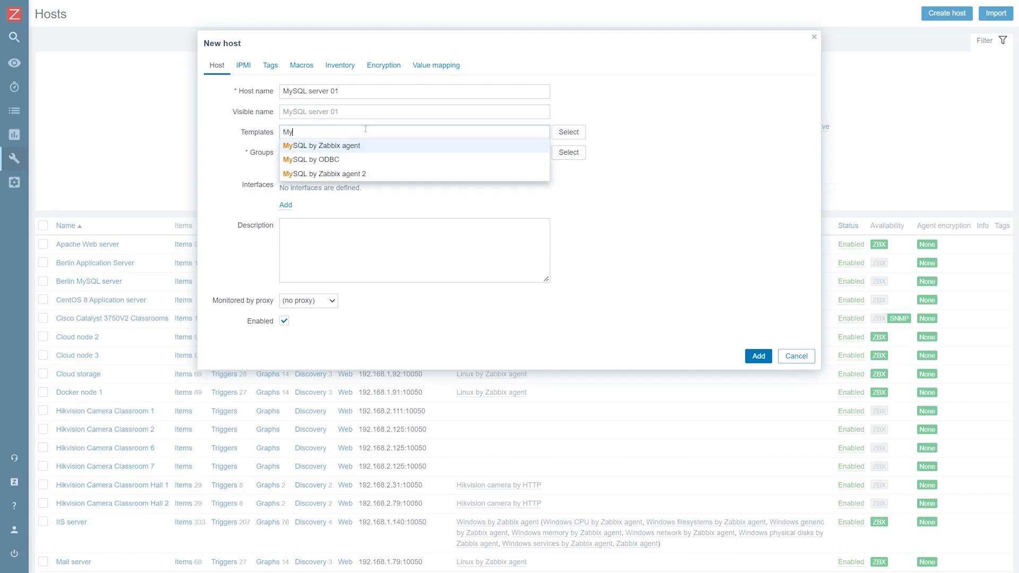
pyautogui.click(361, 145)
pyautogui.click(285, 217)
pyautogui.click(307, 236)
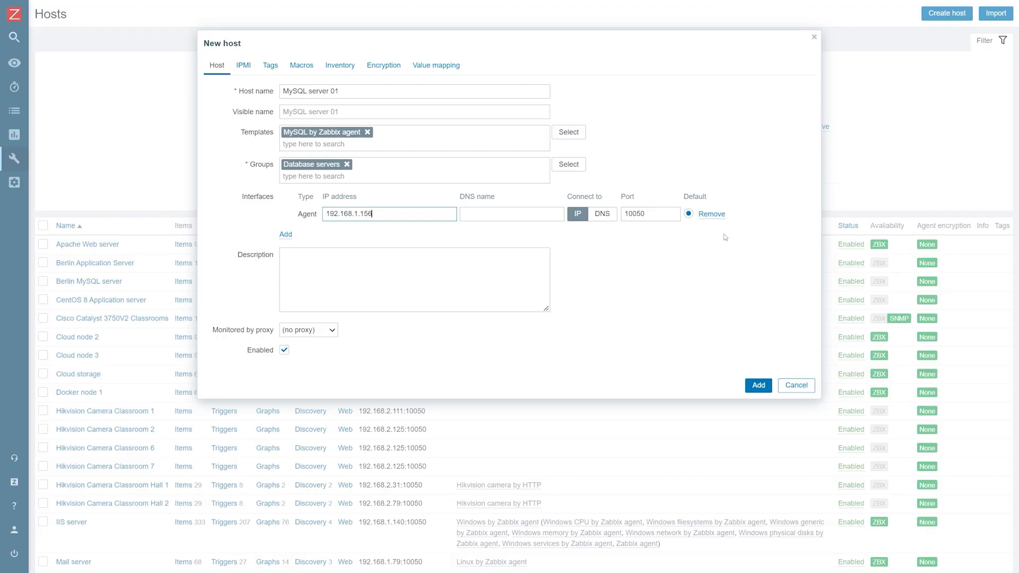
pyautogui.click(759, 385)
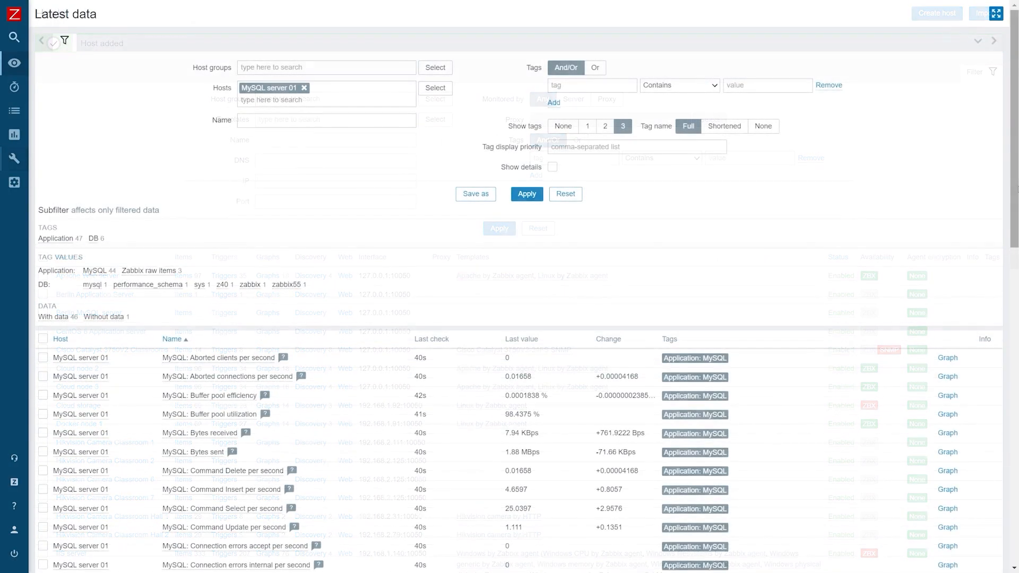
# Step: View the graph of the Created tmp tables on memory per second item in MySQL server 01's latest data
pyautogui.scroll(-3, 510, 297)
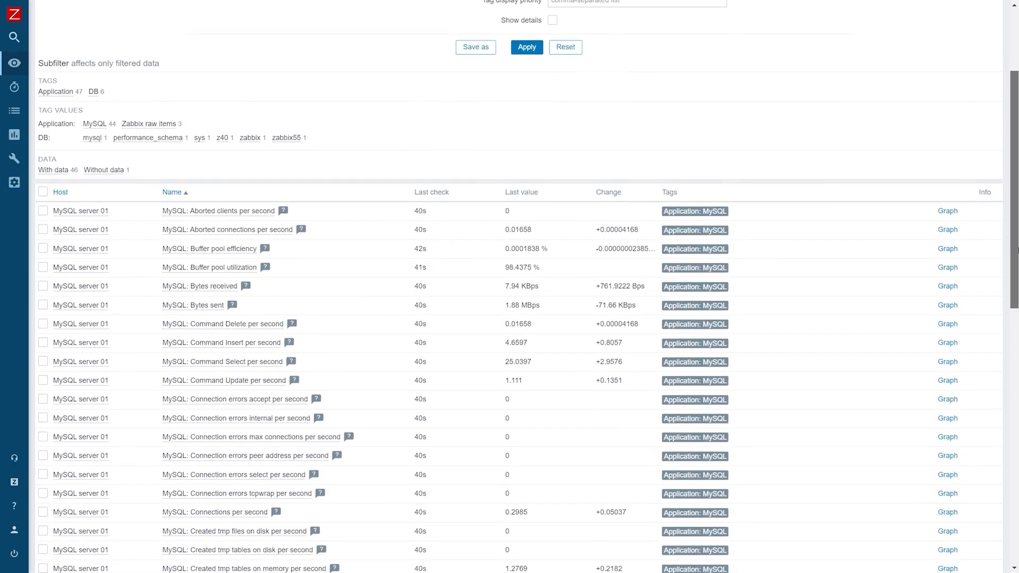
pyautogui.moveTo(1016, 250); pyautogui.dragTo(1010, 330)
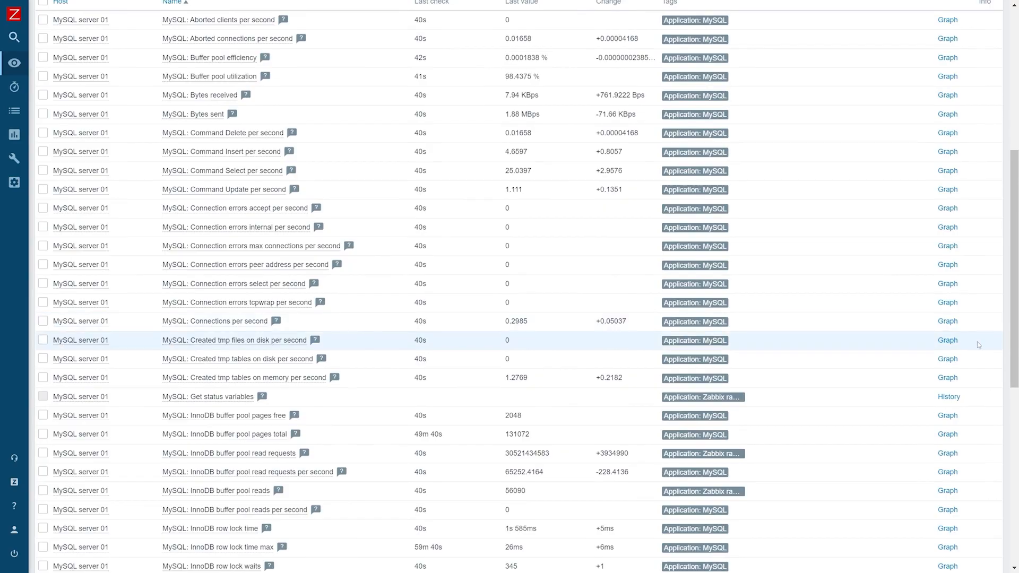
pyautogui.click(953, 378)
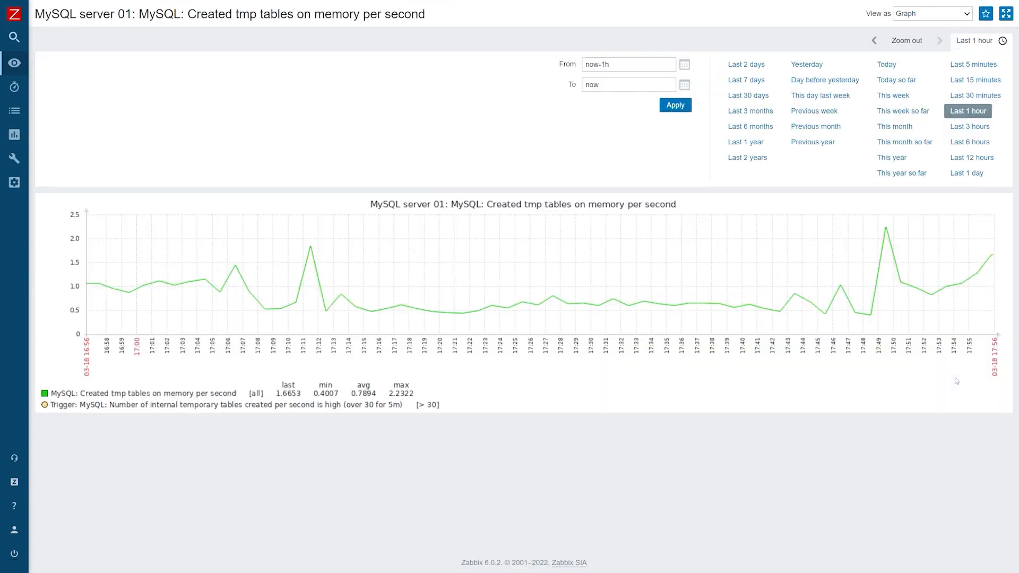
# Step: Return to MySQL server 01's latest data list and open the graph of another item further down
pyautogui.hotkey('alt', 'Left')
pyautogui.scroll(-1, 919, 396)
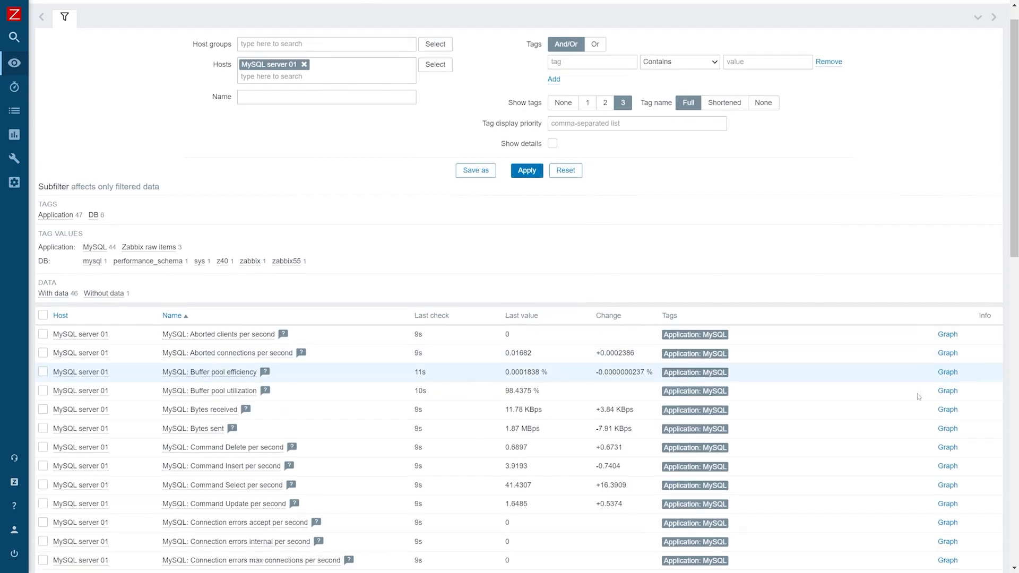
pyautogui.scroll(-2, 919, 396)
pyautogui.click(948, 333)
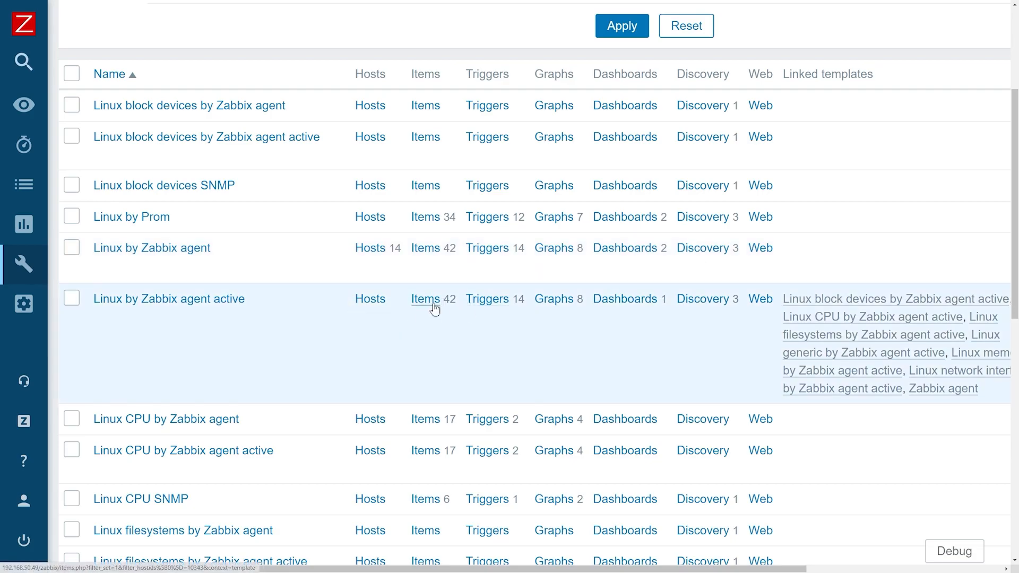
# Step: Open the items of the Linux by Zabbix agent active template and look through the list
pyautogui.click(434, 309)
pyautogui.scroll(-10, 1014, 233)
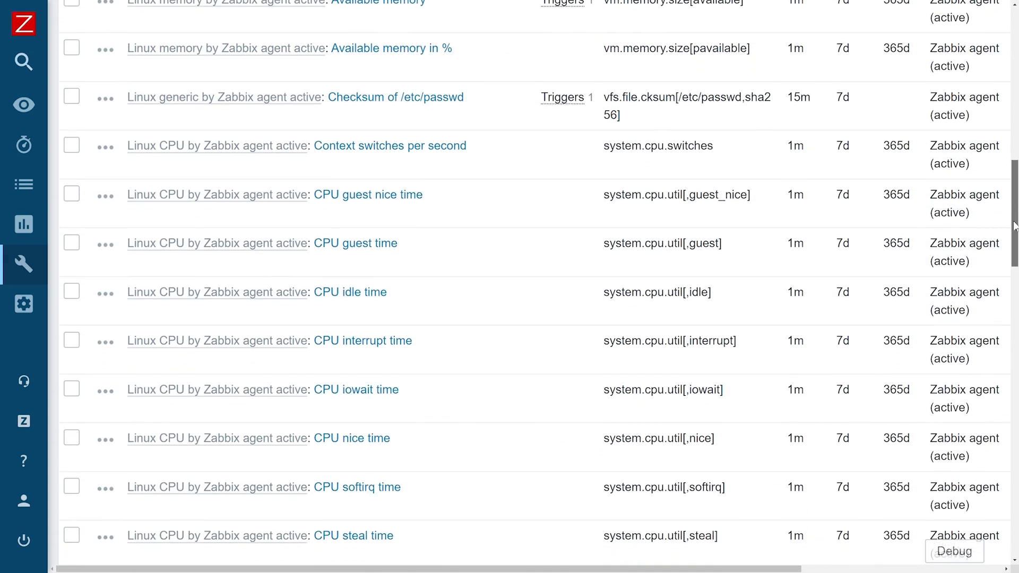
pyautogui.moveTo(1015, 233); pyautogui.dragTo(1016, 284)
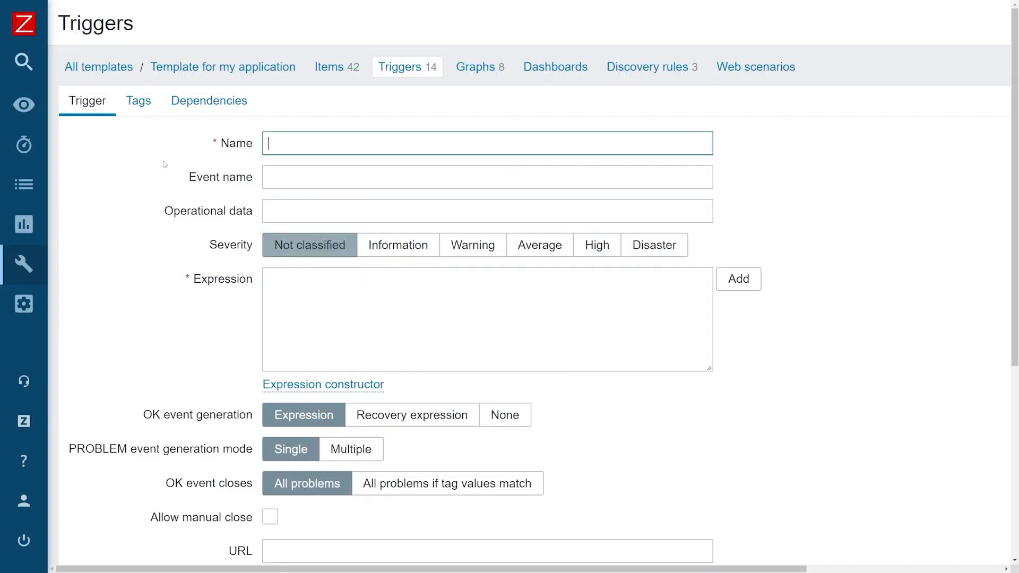
# Step: Name the new trigger "Memory less than 8G for 30 minutes" and set its severity to Average
pyautogui.write('Memory less than 8G for 30 minutes')
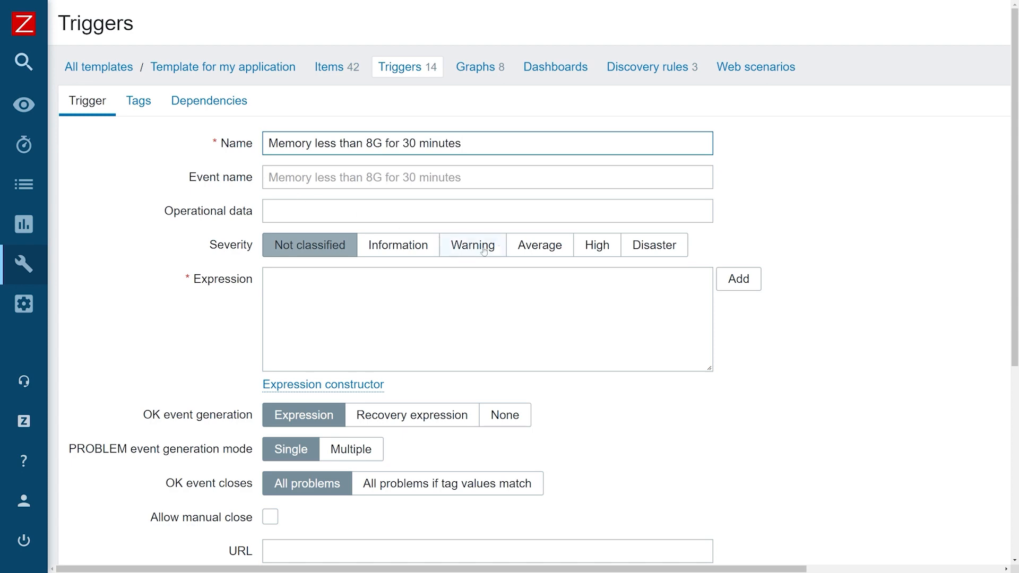
pyautogui.click(539, 248)
# Step: Start a condition for the trigger expression on the Available memory item, using the min() function for period T
pyautogui.click(737, 280)
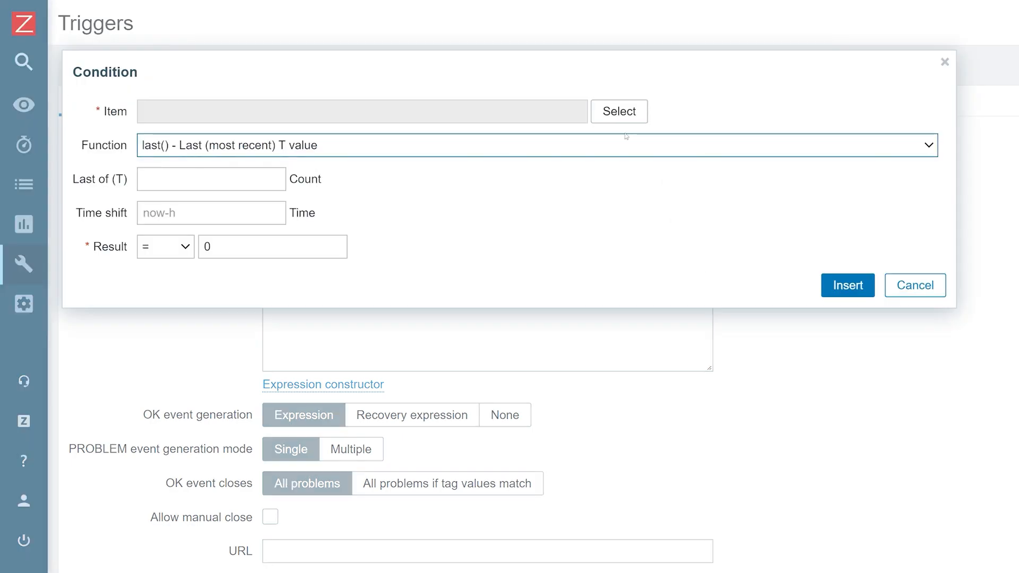
pyautogui.click(618, 112)
pyautogui.click(214, 183)
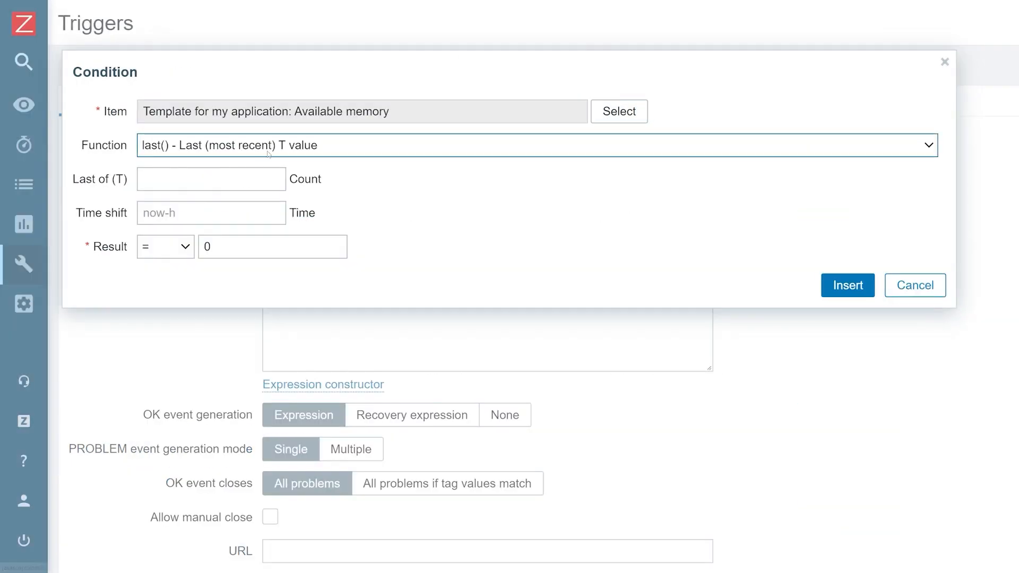
pyautogui.click(881, 144)
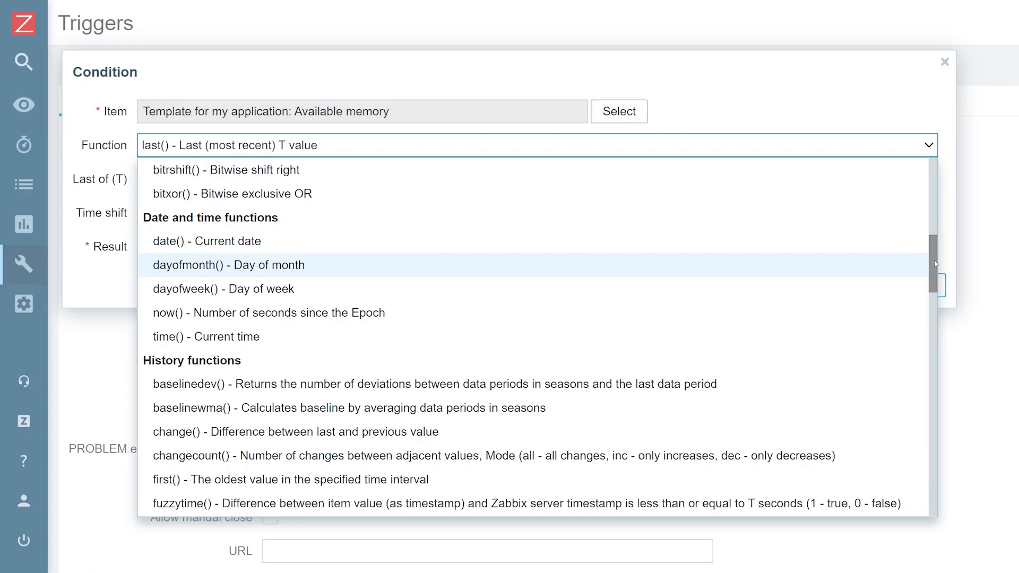
pyautogui.moveTo(935, 264); pyautogui.dragTo(842, 423)
pyautogui.click(317, 218)
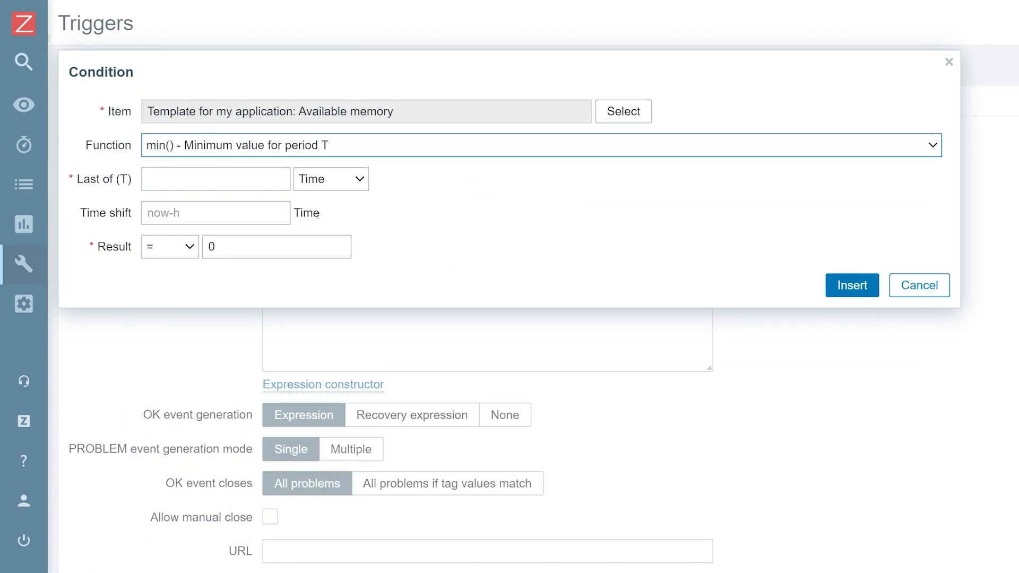
# Step: Set the condition's period to 30m and its result to < 8G, and insert it into the trigger expression
pyautogui.click(220, 182)
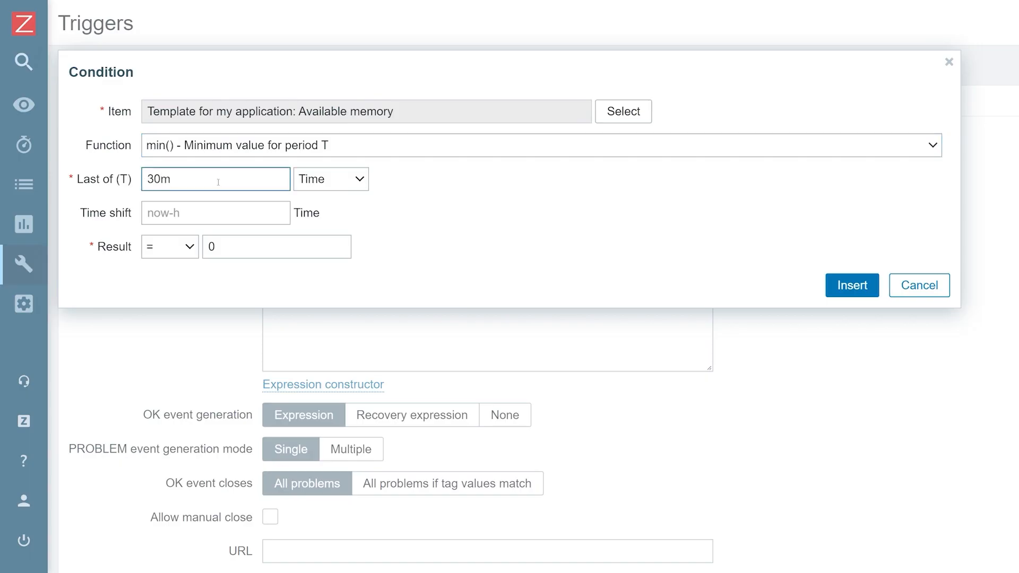
pyautogui.click(182, 243)
pyautogui.click(167, 341)
pyautogui.doubleClick(240, 255)
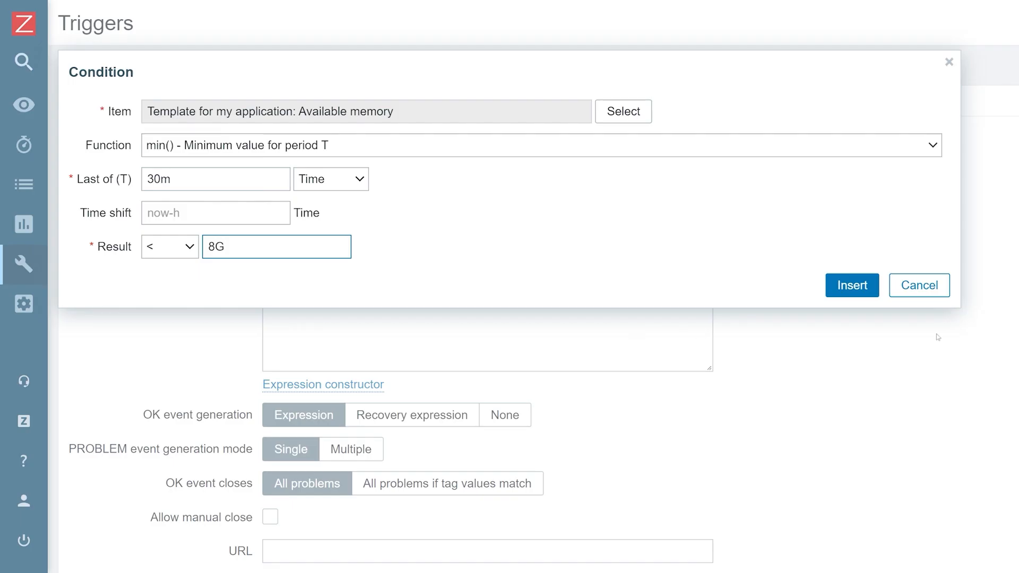
pyautogui.click(849, 291)
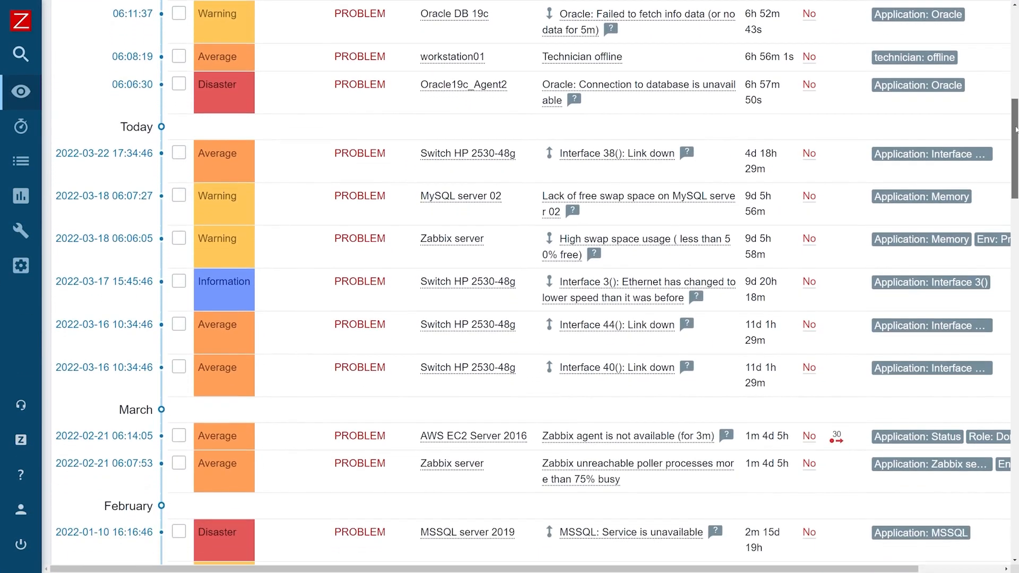
pyautogui.moveTo(1015, 130); pyautogui.dragTo(1015, 223)
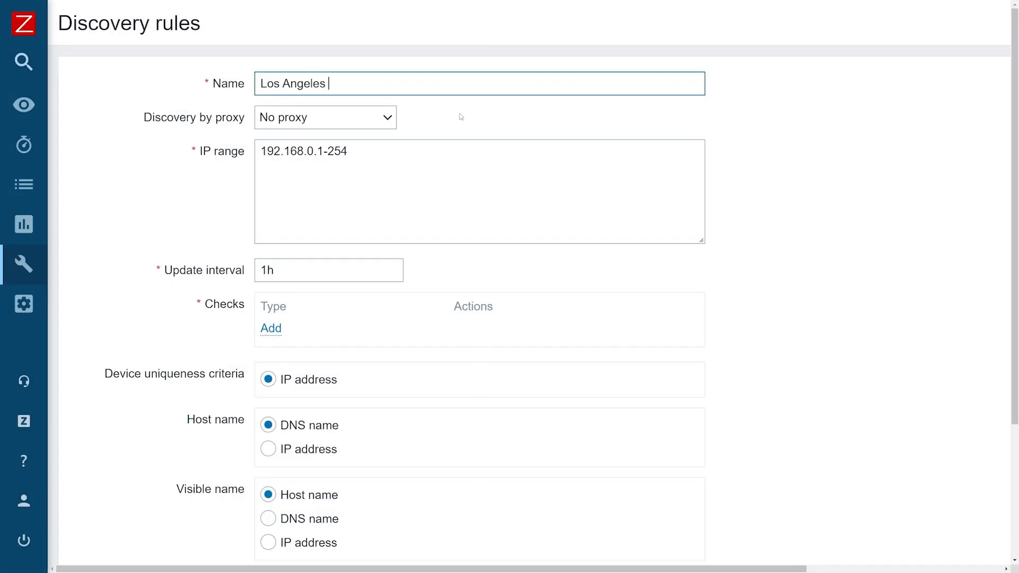
# Step: Name the discovery rule Los Angeles DC Host Discovery, with Los Angeles Proxy, IP range 192.168.5.1-254 and a 24h update interval
pyautogui.write('DC Host Discovery')
pyautogui.click(325, 117)
pyautogui.click(309, 163)
pyautogui.moveTo(355, 152); pyautogui.dragTo(243, 154)
pyautogui.write('192.168.5.1-254')
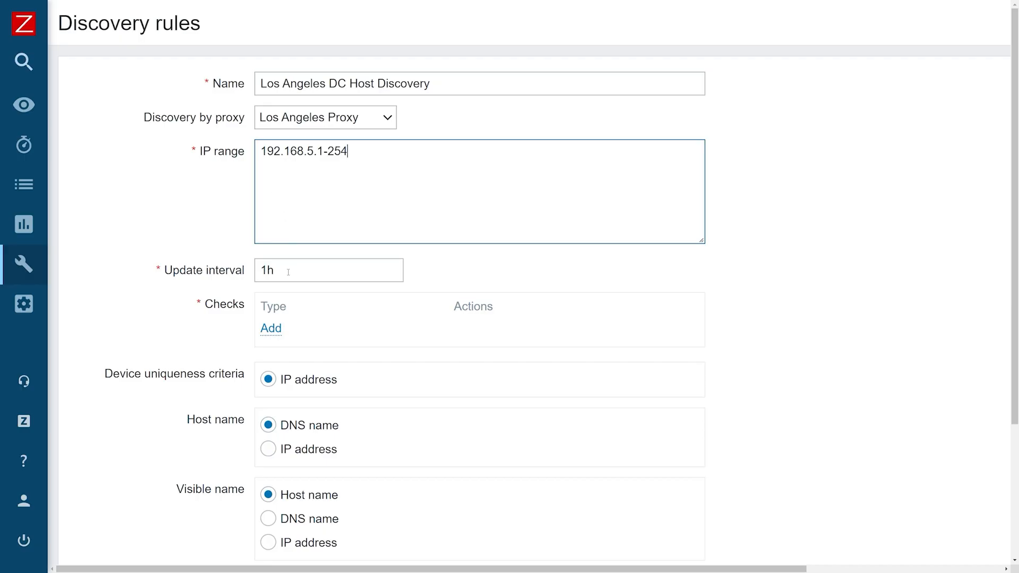
pyautogui.doubleClick(288, 273)
pyautogui.write('24h')
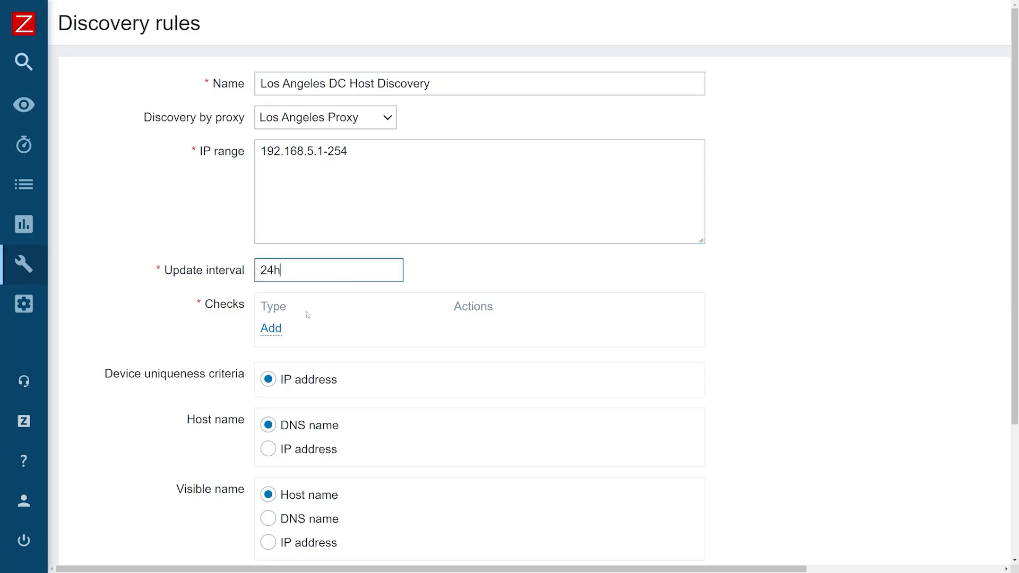
# Step: Add a Zabbix agent check with the key agent.ping to the discovery rule
pyautogui.click(271, 328)
pyautogui.click(388, 112)
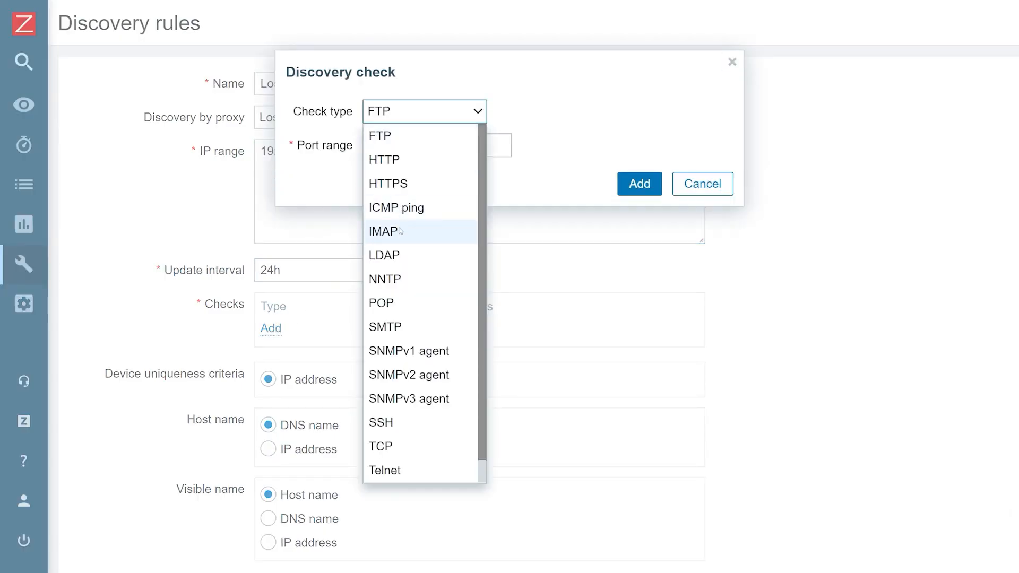
pyautogui.scroll(-1, 403, 255)
pyautogui.click(398, 468)
pyautogui.click(375, 182)
pyautogui.write('age')
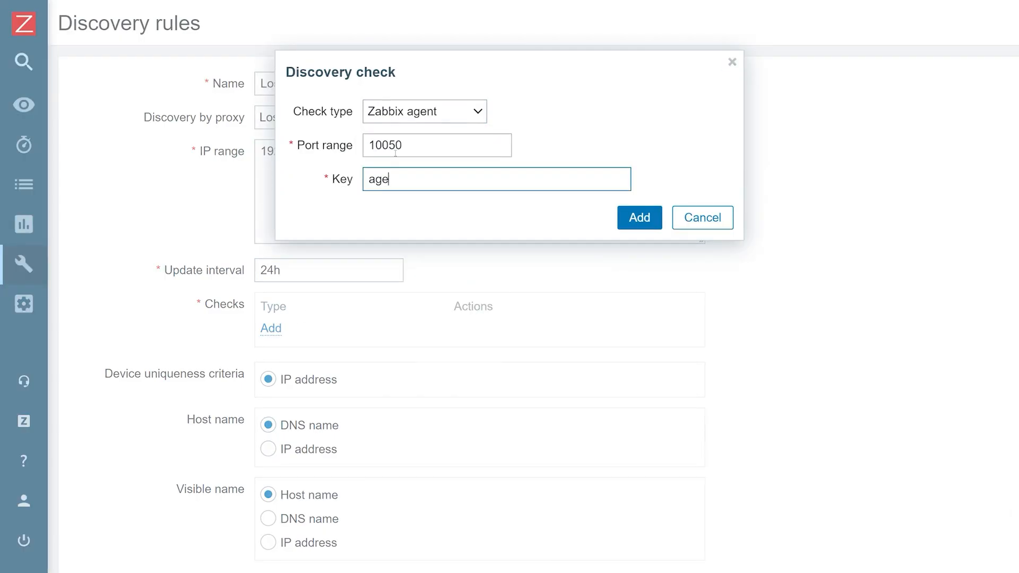
pyautogui.write('nt.ping')
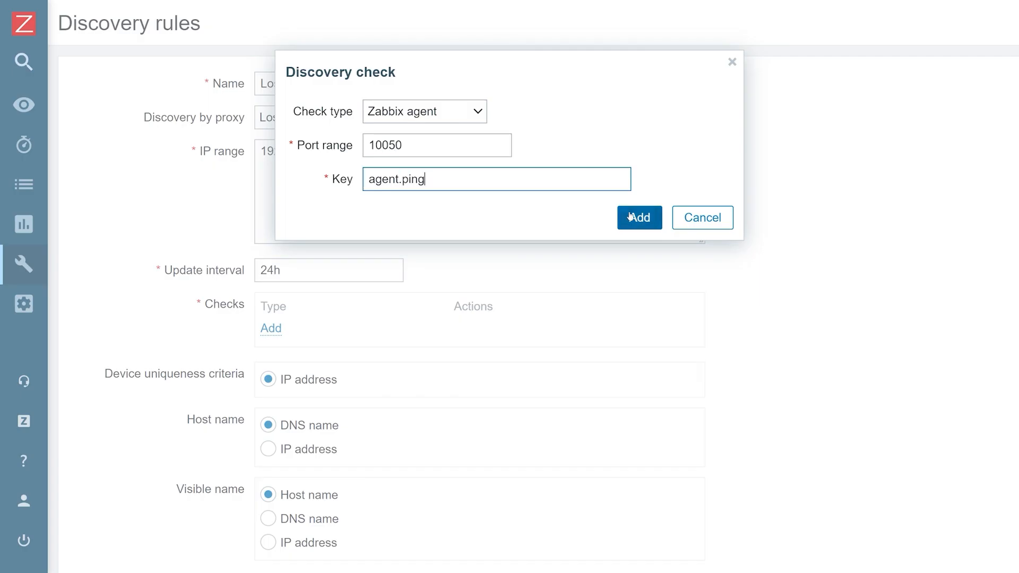
pyautogui.click(637, 217)
# Step: Add an HTTP check to the discovery rule, keeping its default port
pyautogui.click(271, 354)
pyautogui.click(390, 118)
pyautogui.click(416, 162)
pyautogui.click(625, 186)
# Step: Add a TCP check on port 623 to the discovery rule
pyautogui.click(271, 381)
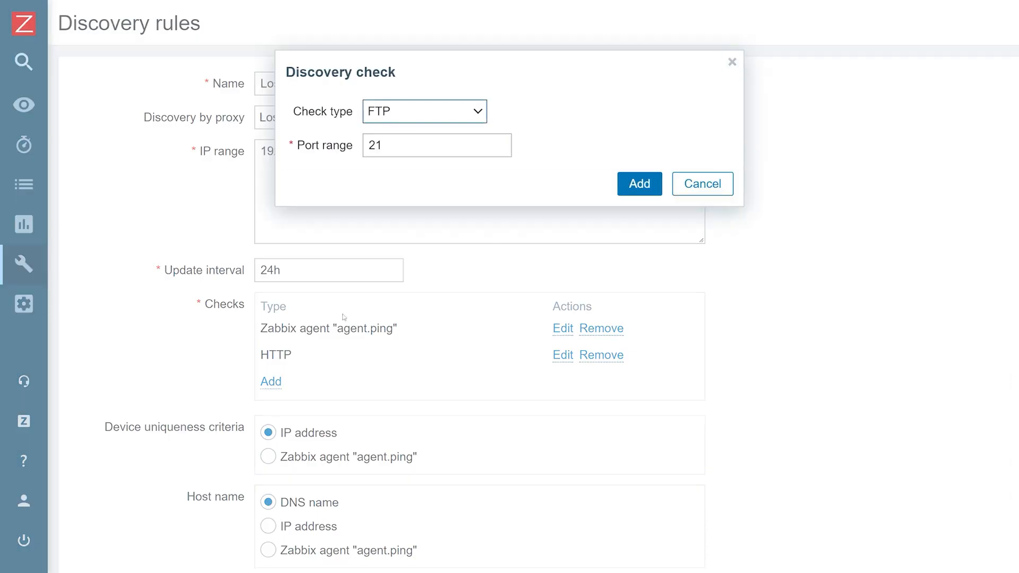
pyautogui.click(425, 111)
pyautogui.scroll(-1, 379, 398)
pyautogui.click(380, 422)
pyautogui.press('Tab')
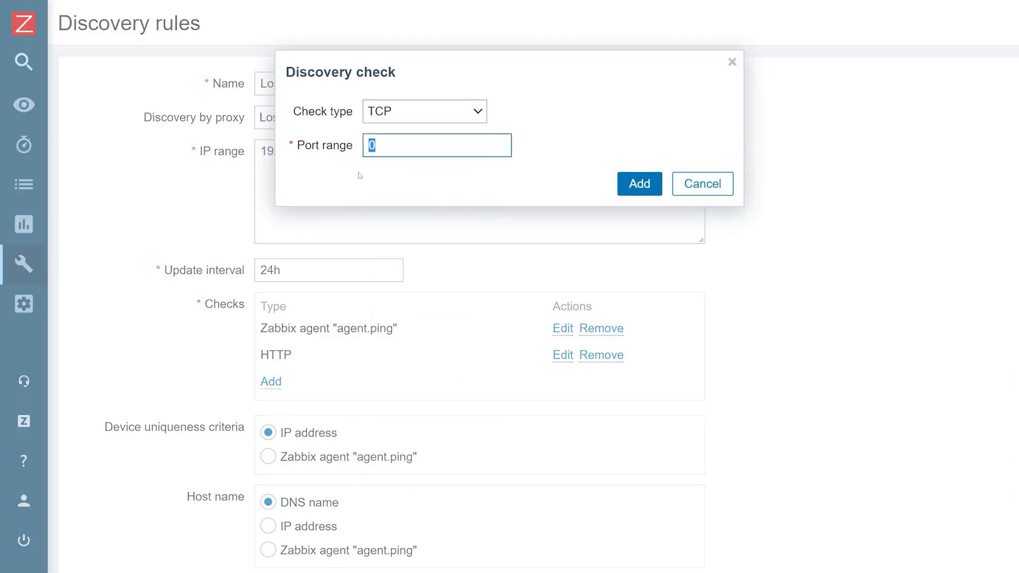
pyautogui.write('623')
pyautogui.click(630, 183)
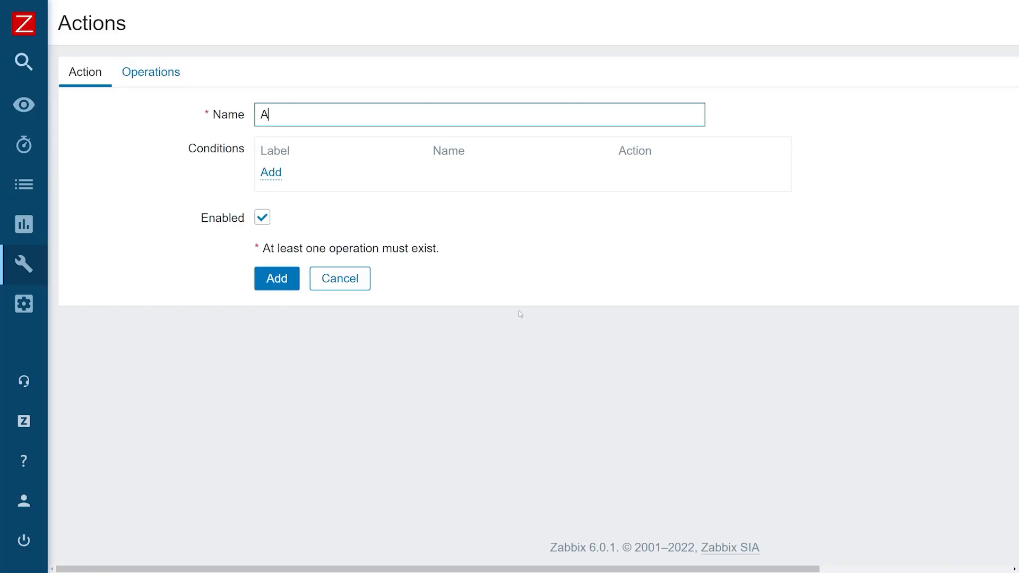
# Step: Name the action Agent Autoregistration and add the condition that host metadata matches MySQL
pyautogui.write('gent Autoregistration')
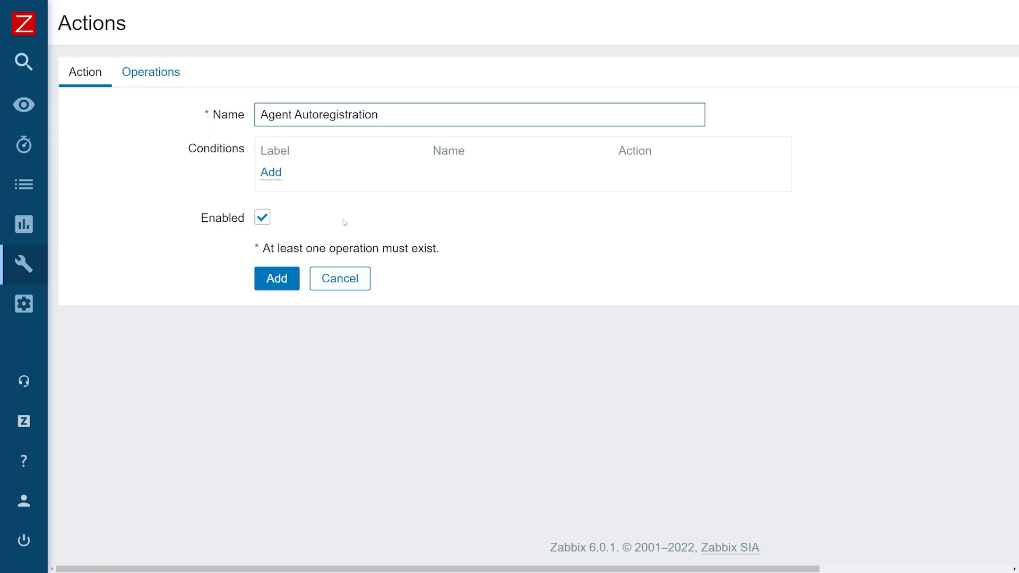
pyautogui.click(270, 173)
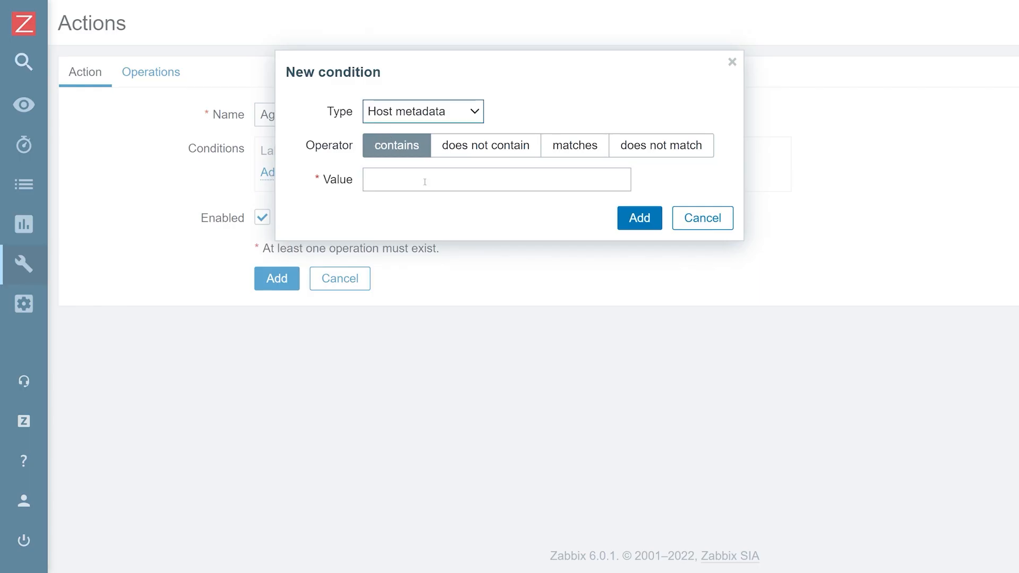
pyautogui.click(546, 147)
pyautogui.write('MySQL')
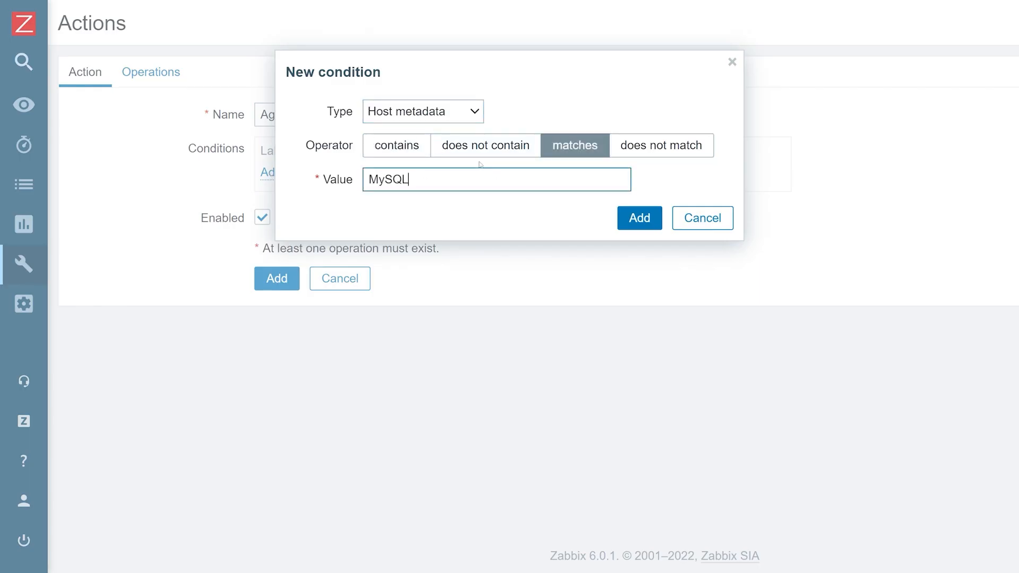
pyautogui.press('Return')
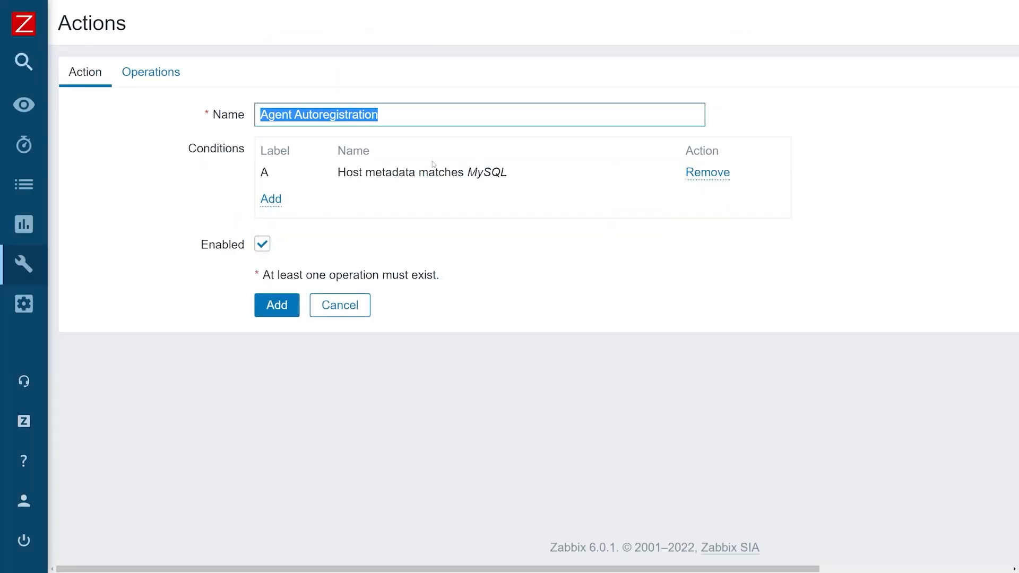
# Step: Add an operation to the autoregistration action that adds hosts to the Database servers host group
pyautogui.click(159, 72)
pyautogui.click(271, 139)
pyautogui.click(419, 109)
pyautogui.click(392, 207)
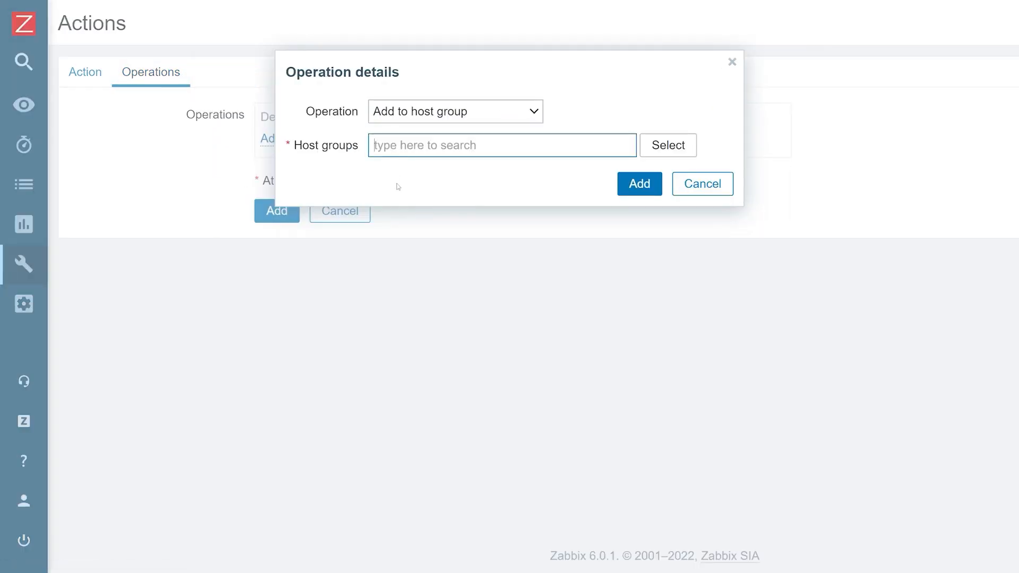
pyautogui.write('Data')
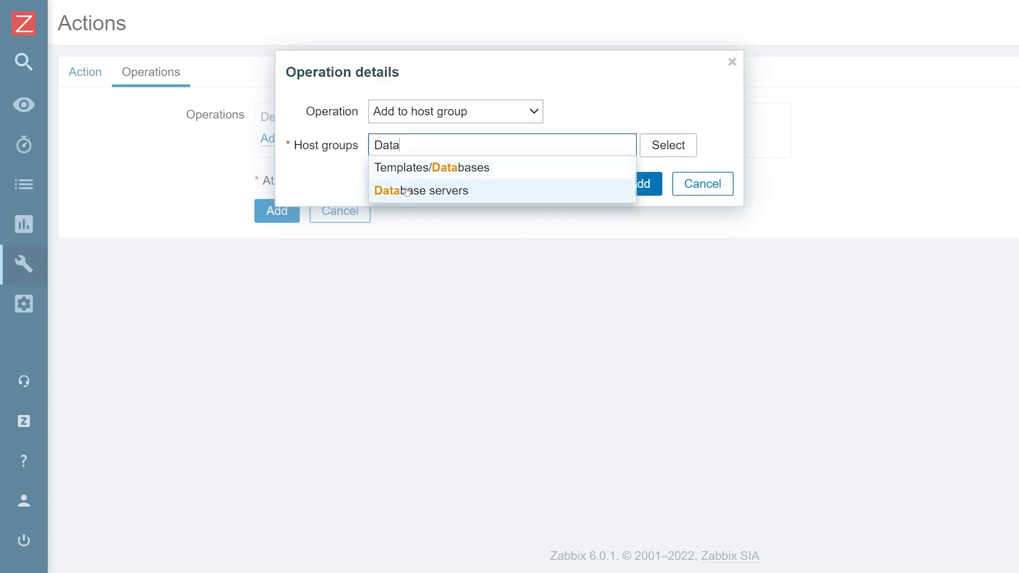
pyautogui.click(406, 190)
pyautogui.click(639, 203)
# Step: Add an operation to the autoregistration action that links hosts to the MySQL by Zabbix agent template
pyautogui.click(271, 166)
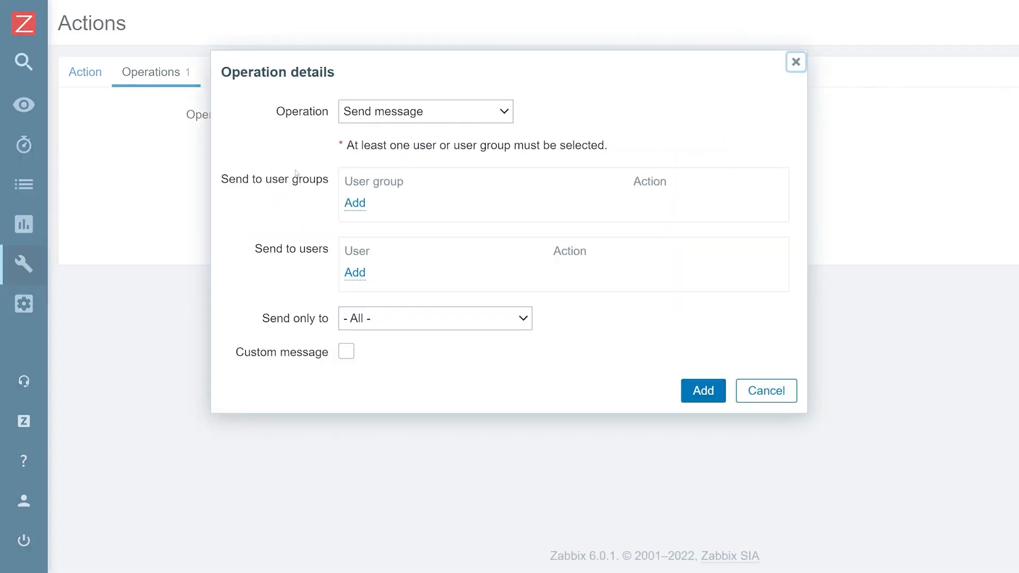
pyautogui.click(370, 120)
pyautogui.click(392, 255)
pyautogui.write('MySQL')
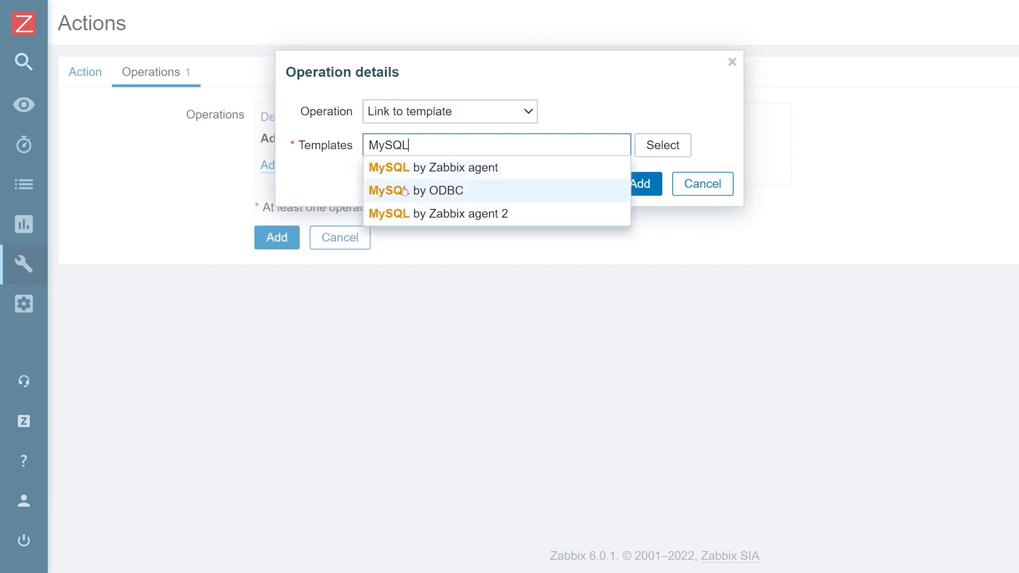
pyautogui.click(416, 168)
pyautogui.click(643, 183)
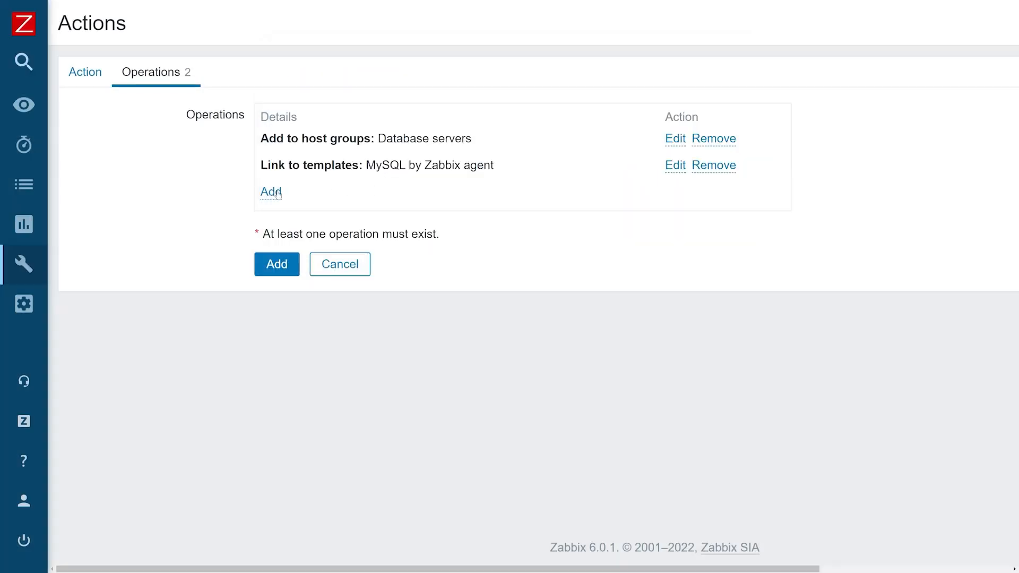
# Step: Add an operation that sends a message to the Support team manager user, and save the autoregistration action
pyautogui.click(275, 193)
pyautogui.click(355, 272)
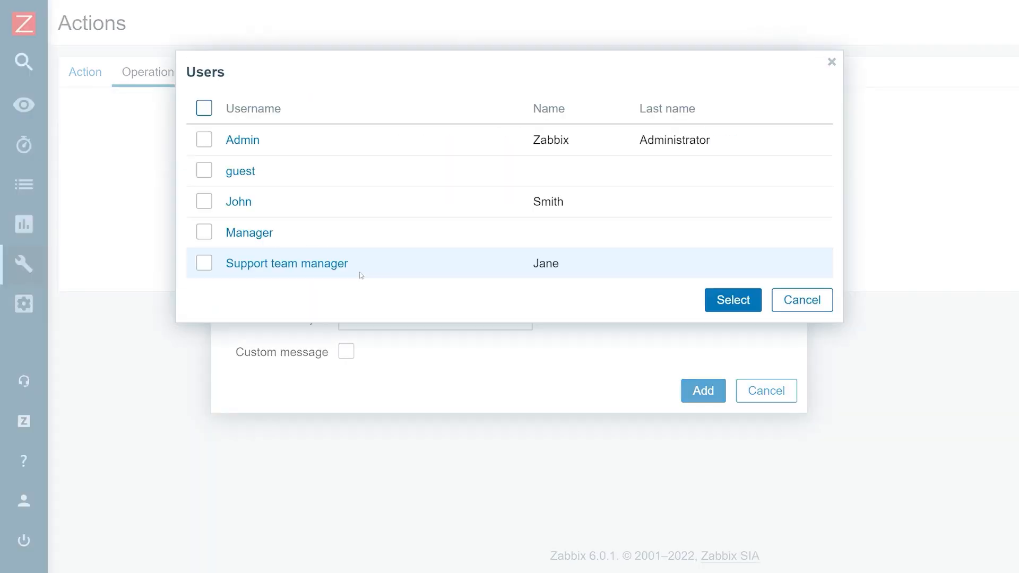
pyautogui.click(329, 273)
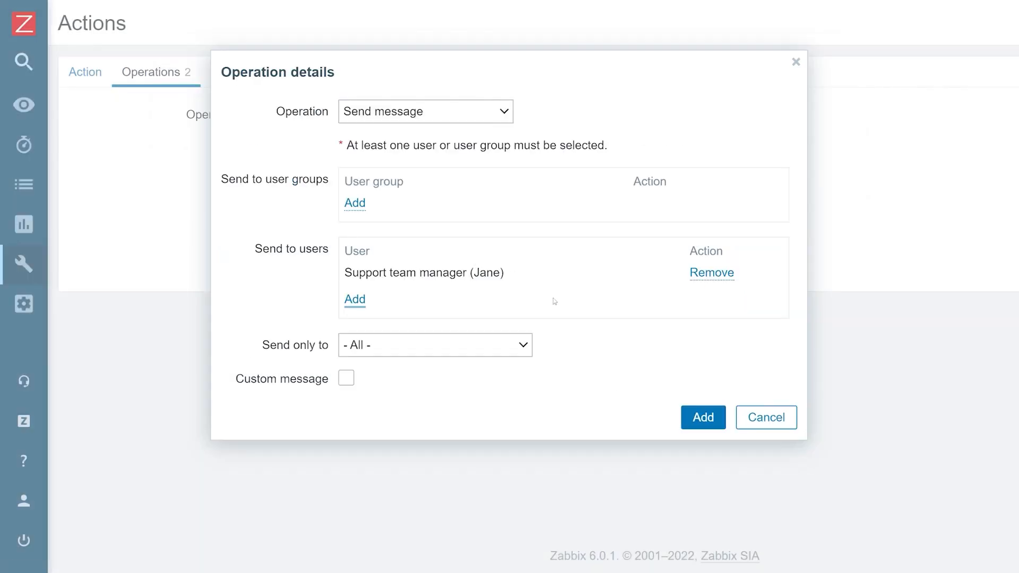
pyautogui.click(687, 428)
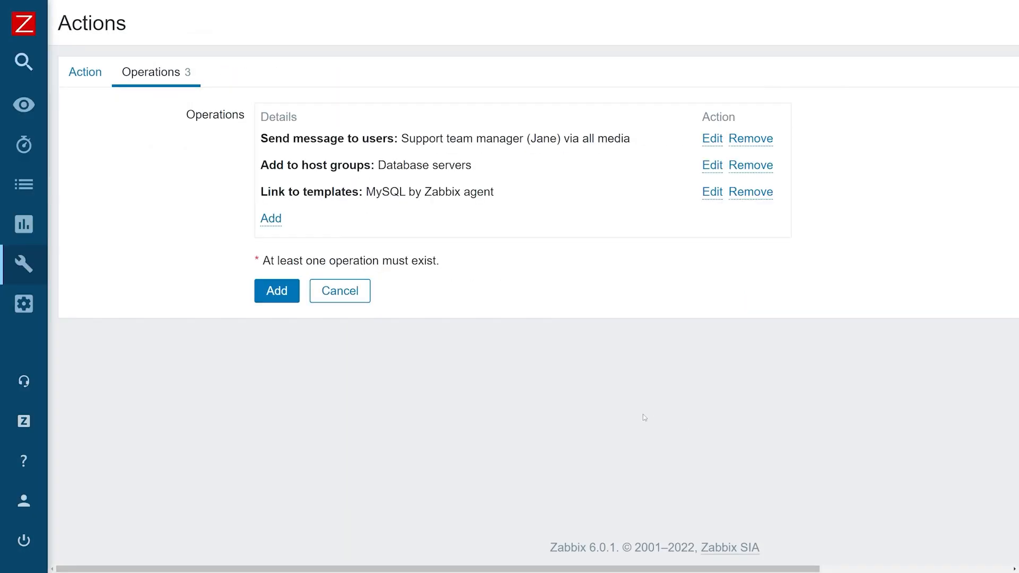
pyautogui.click(261, 302)
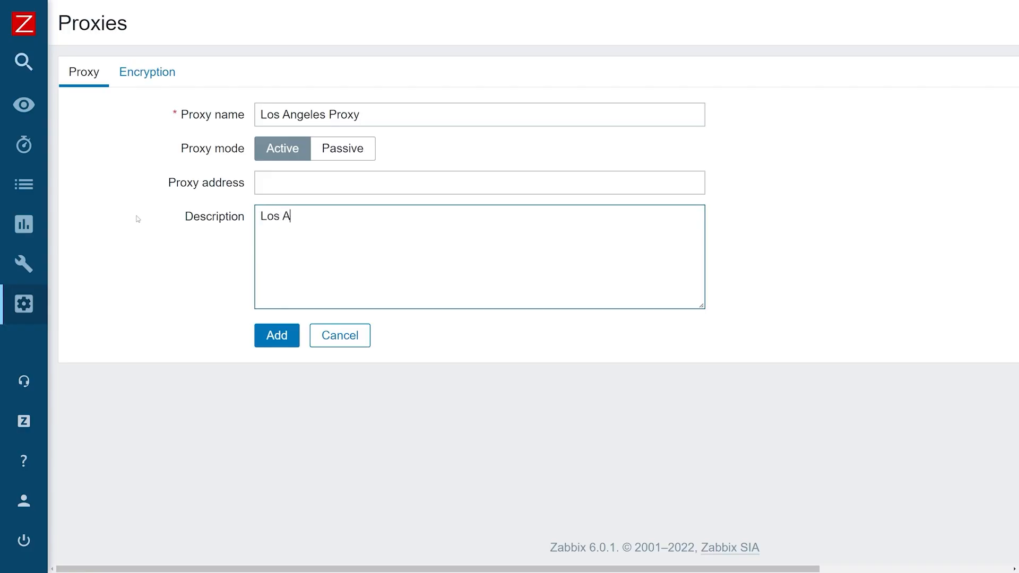
# Step: Complete the Los Angeles Proxy description, accept only Certificate connections with issuer CN=Signing CA,OU=Development group,O=Zabbix SIA,DC=zabbix,DC=com and the Zabbix server subject, and add the proxy
pyautogui.write('roxy')
pyautogui.click(147, 72)
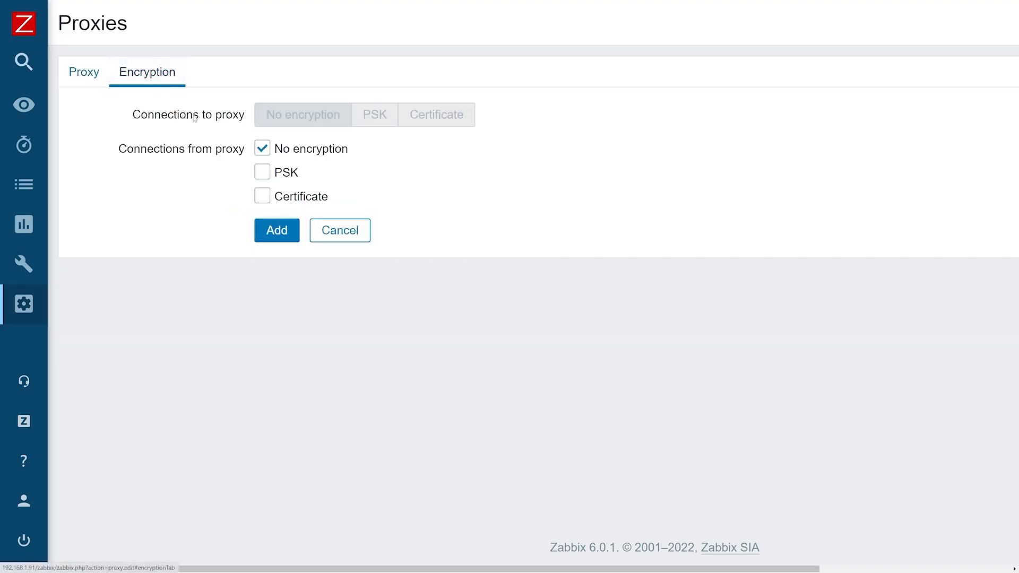
pyautogui.click(260, 149)
pyautogui.click(263, 197)
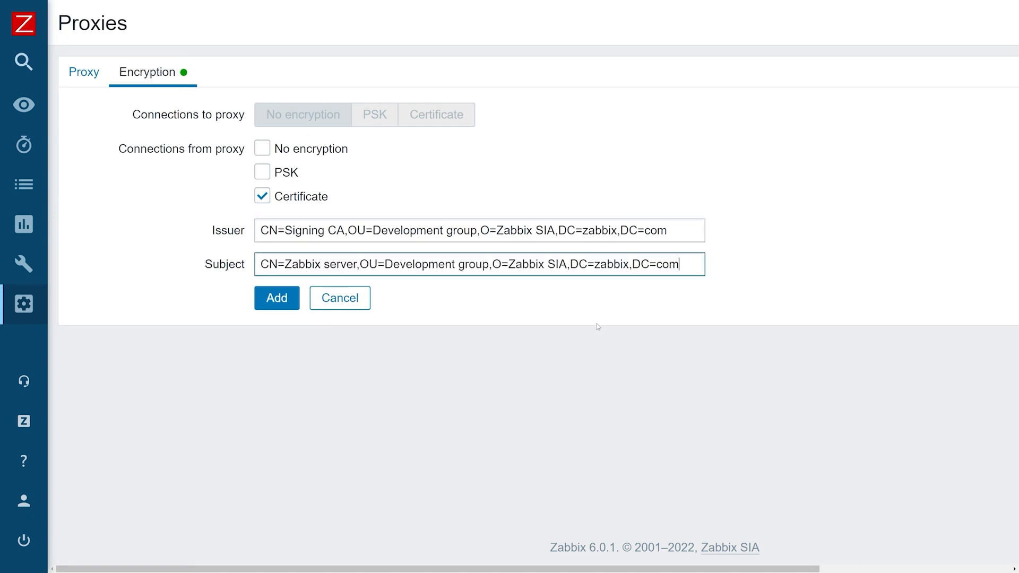
pyautogui.click(597, 326)
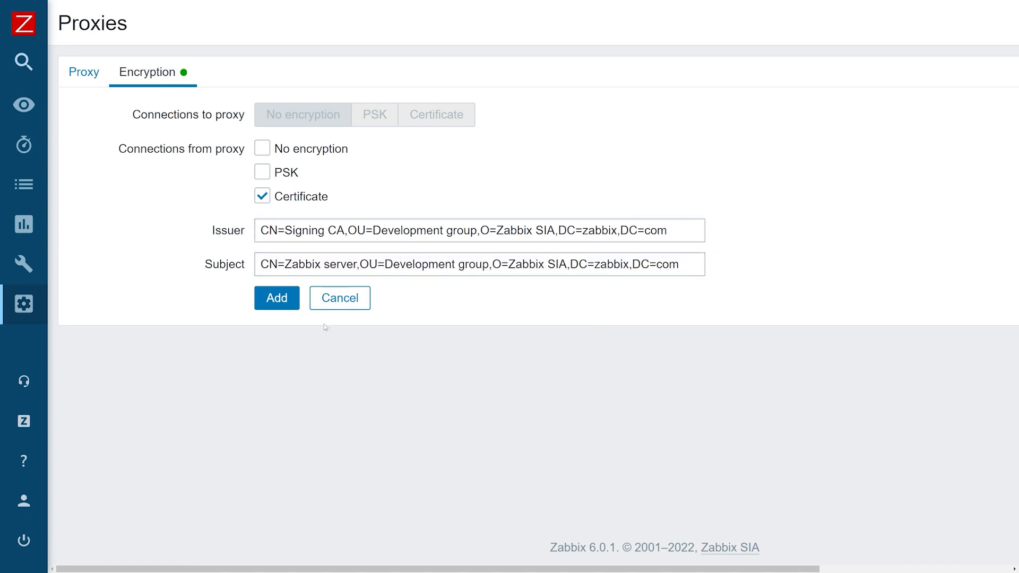
pyautogui.click(292, 311)
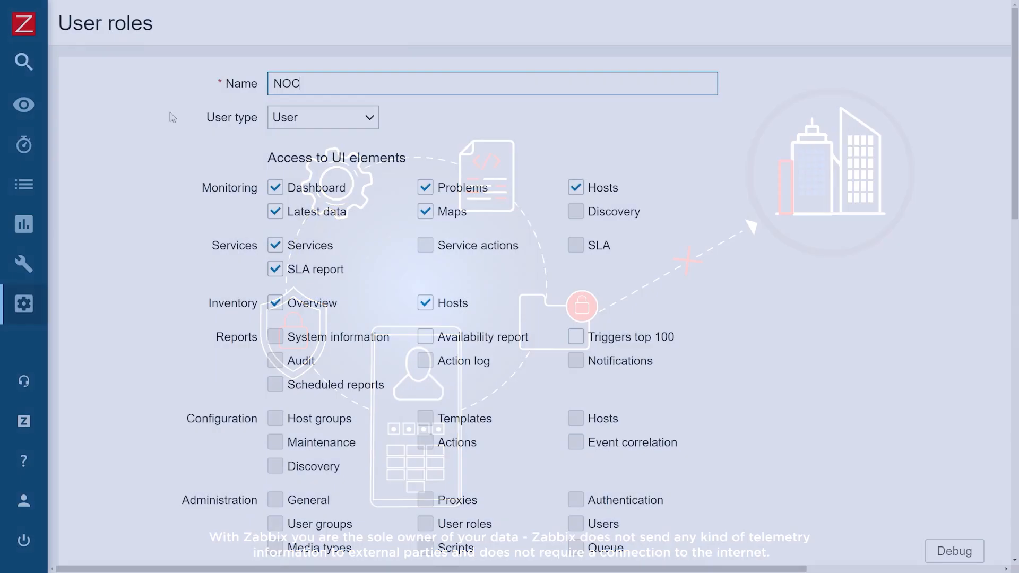
# Step: Name the new user role NOC team and remove its access to Services, SLA report and the inventory Overview
pyautogui.write('team')
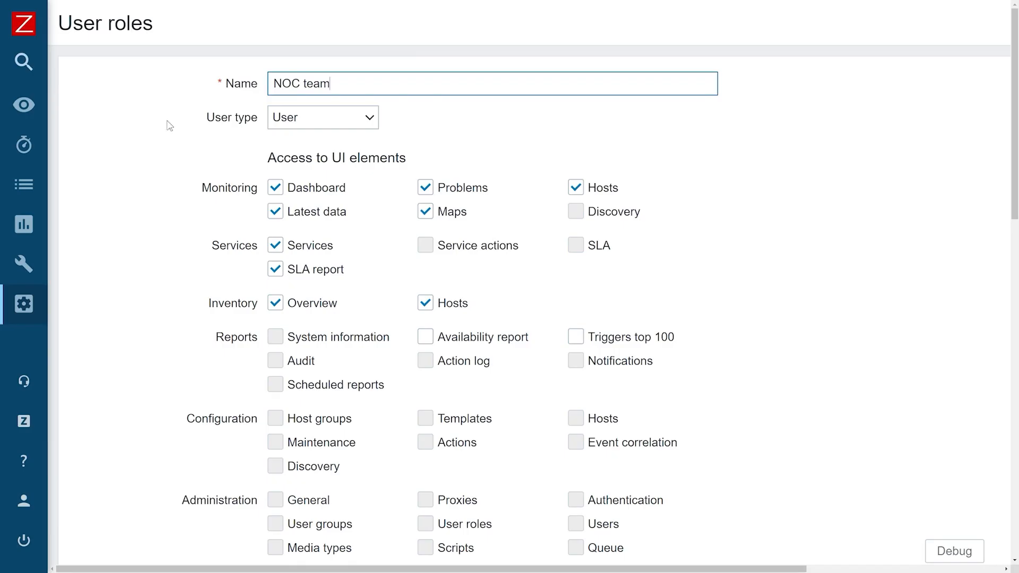
pyautogui.click(309, 251)
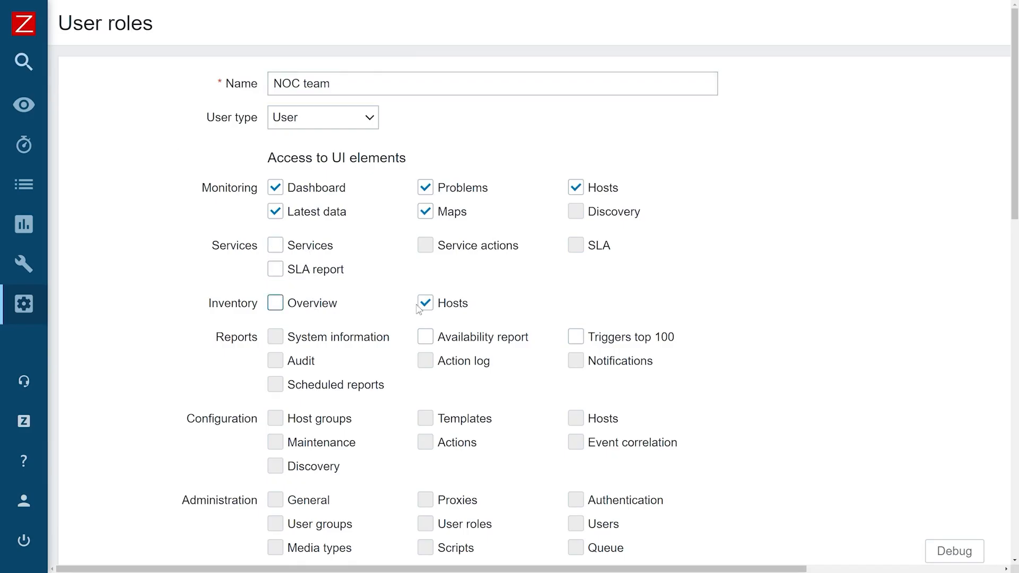
# Step: Set the role's read-only access to services to None and disable default access to new modules and API access
pyautogui.moveTo(1010, 169); pyautogui.dragTo(998, 353)
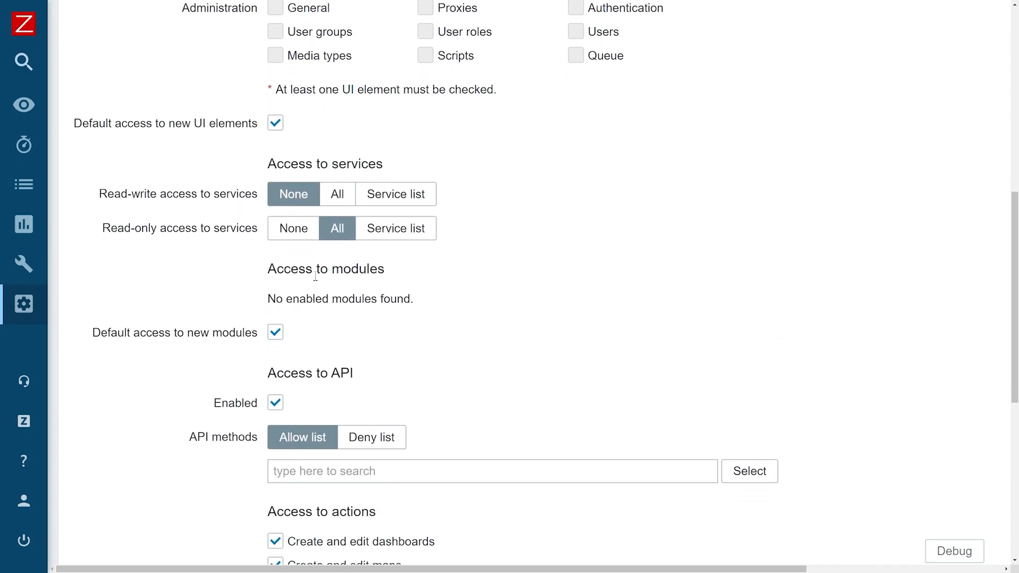
pyautogui.click(302, 234)
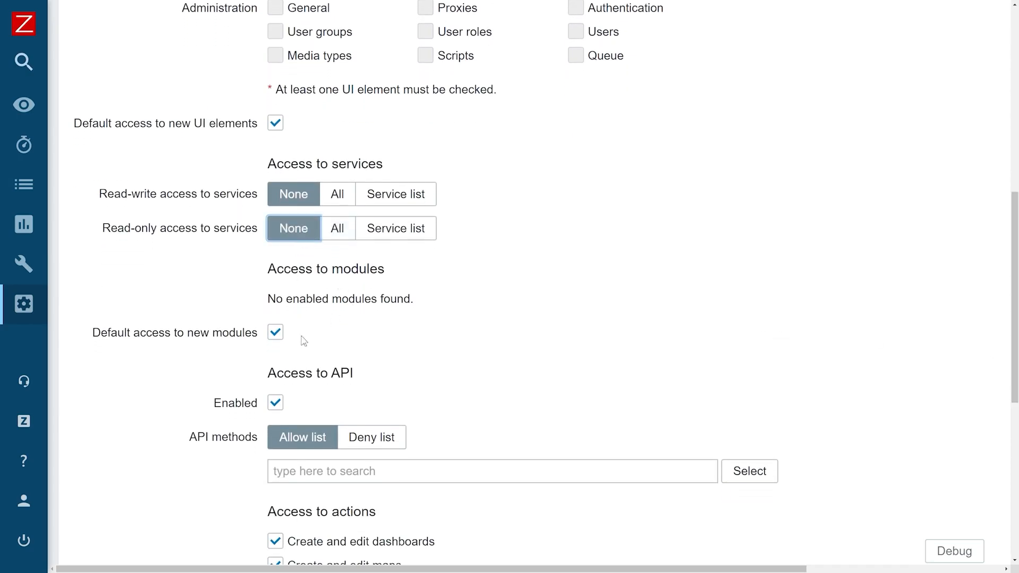
pyautogui.click(274, 404)
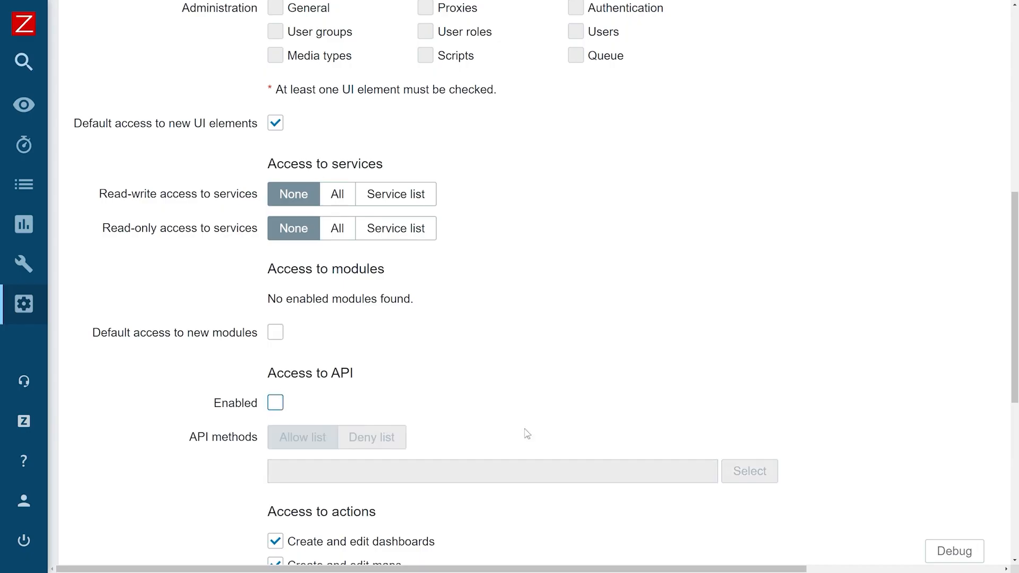
# Step: Enable API access for the role and choose host.get for its list of allowed API methods
pyautogui.moveTo(1015, 377); pyautogui.dragTo(1015, 481)
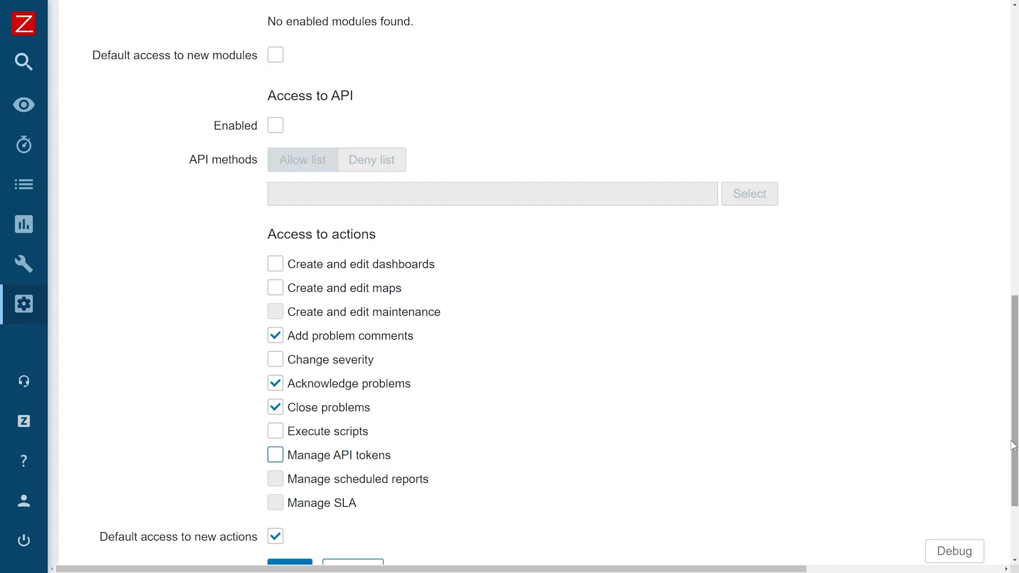
pyautogui.click(275, 125)
pyautogui.click(728, 198)
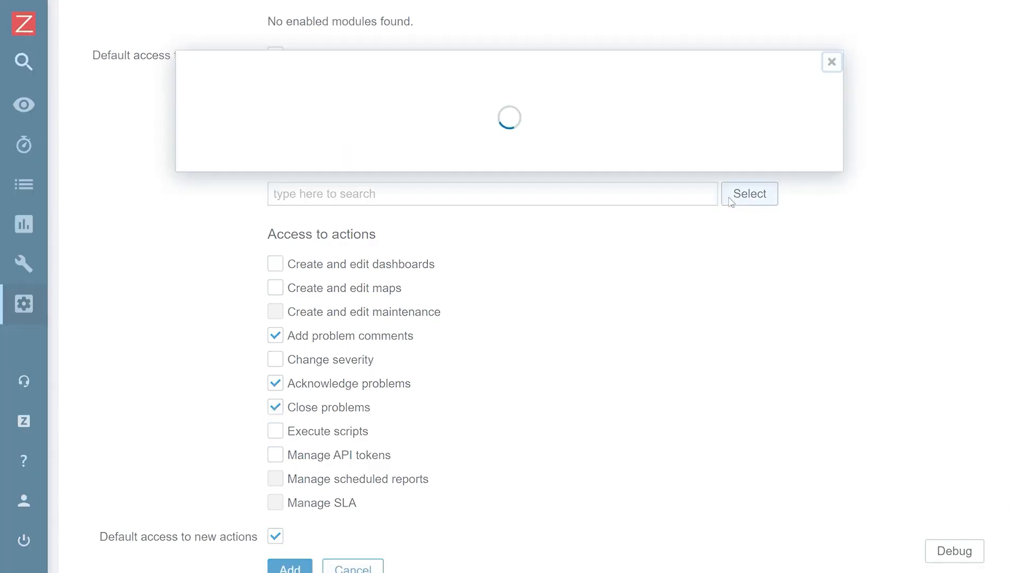
pyautogui.moveTo(838, 131); pyautogui.dragTo(839, 211)
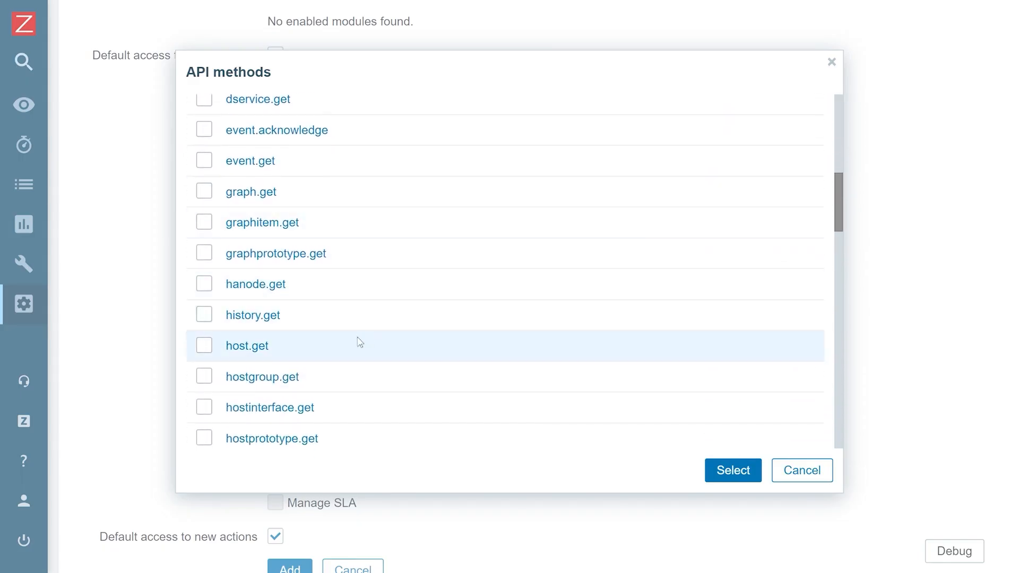
pyautogui.click(247, 346)
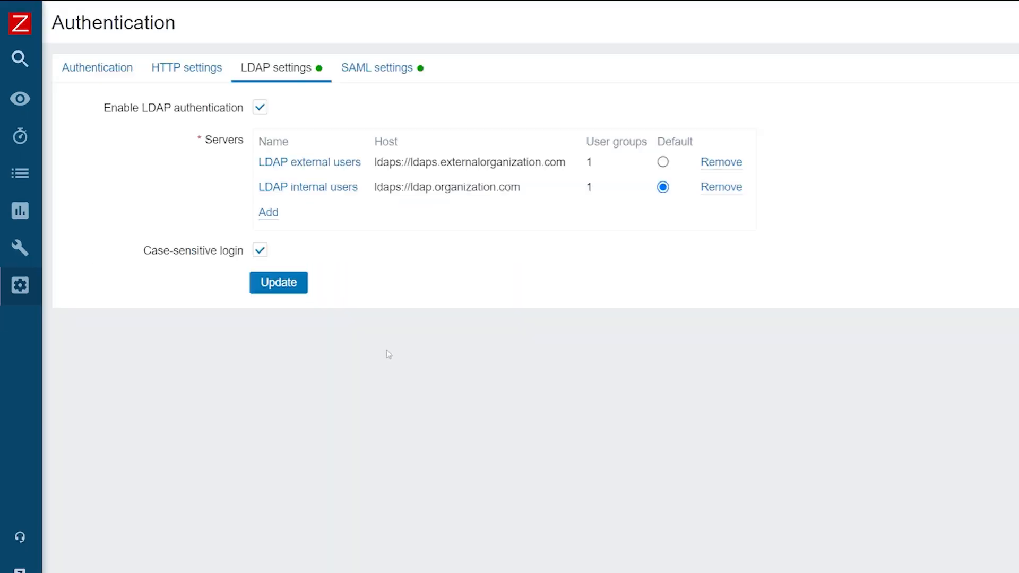
# Step: Review the configuration of the LDAP internal users server, close it, and go to the SAML settings
pyautogui.click(349, 191)
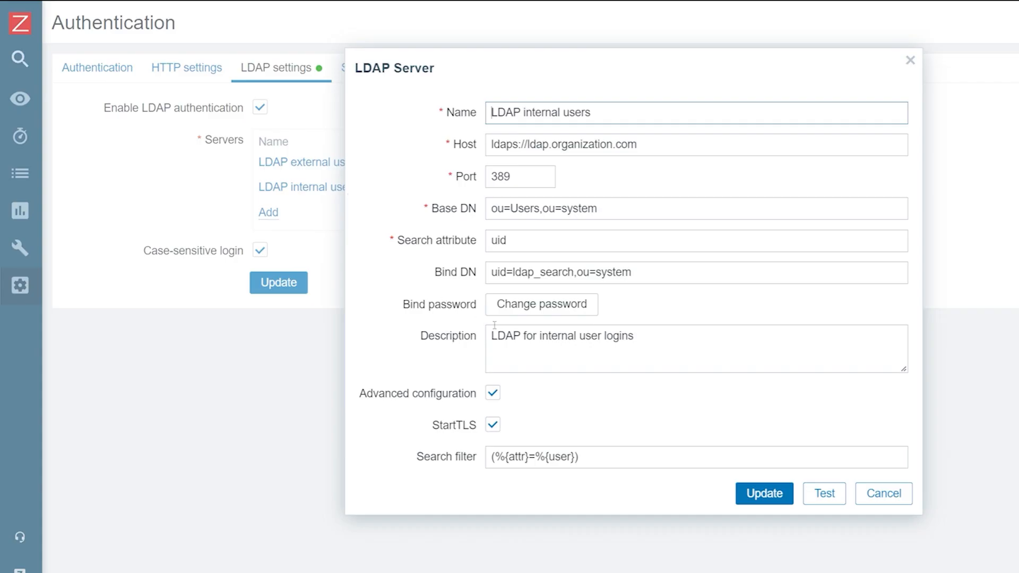
pyautogui.click(864, 496)
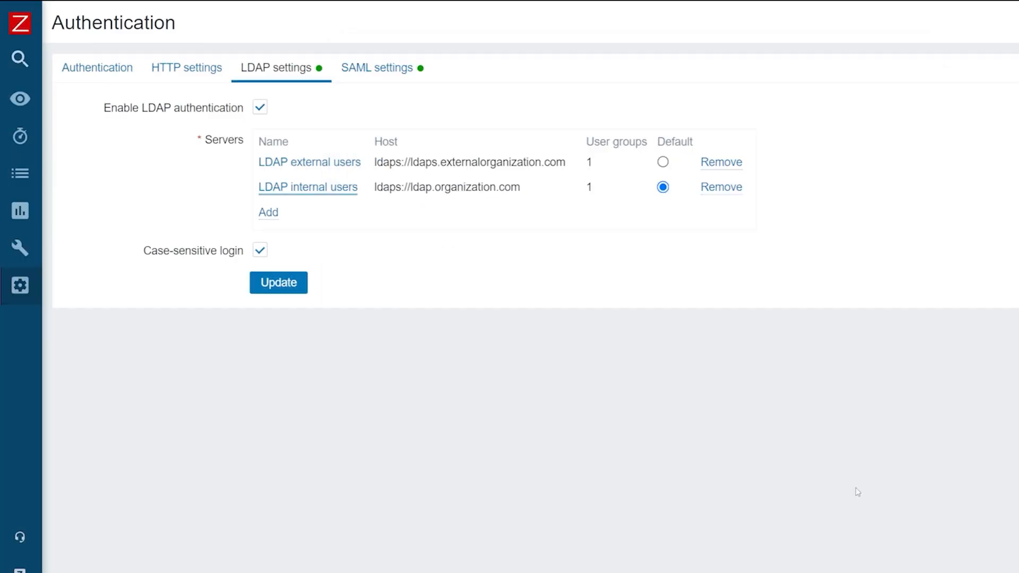
pyautogui.click(402, 82)
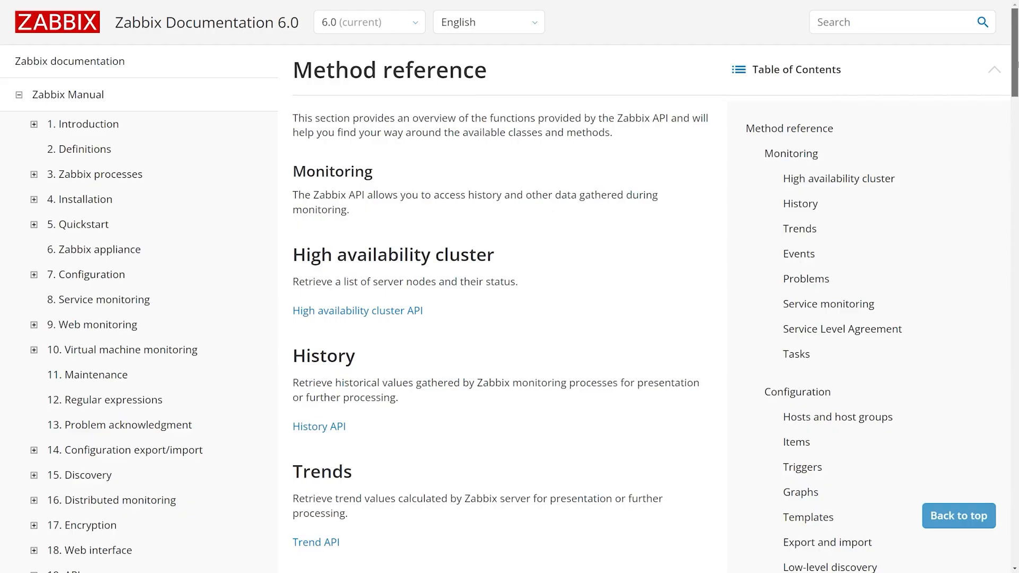
# Step: Look through the API Method reference page in the Zabbix 6.0 documentation
pyautogui.scroll(-3, 509, 287)
pyautogui.moveTo(1017, 91); pyautogui.dragTo(1017, 170)
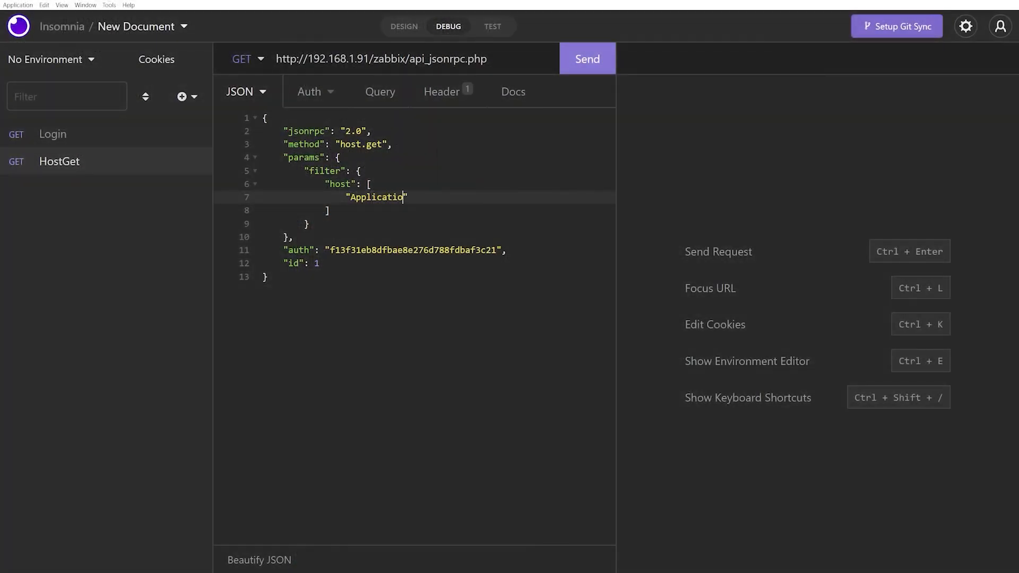
# Step: In Insomnia, send the host.get request filtered on the host Application Host and look through the JSON response
pyautogui.click(566, 64)
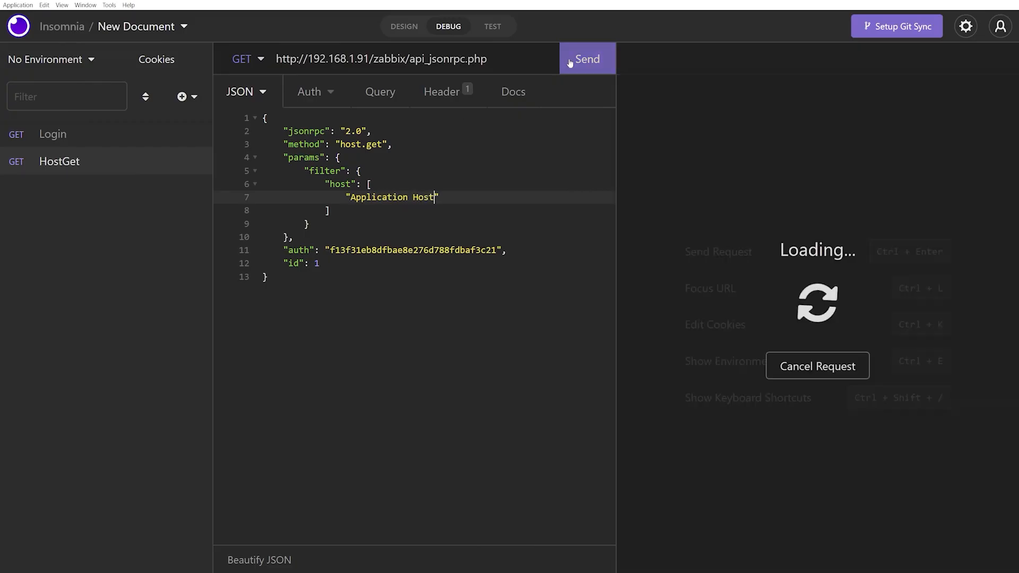
pyautogui.scroll(-2, 1014, 187)
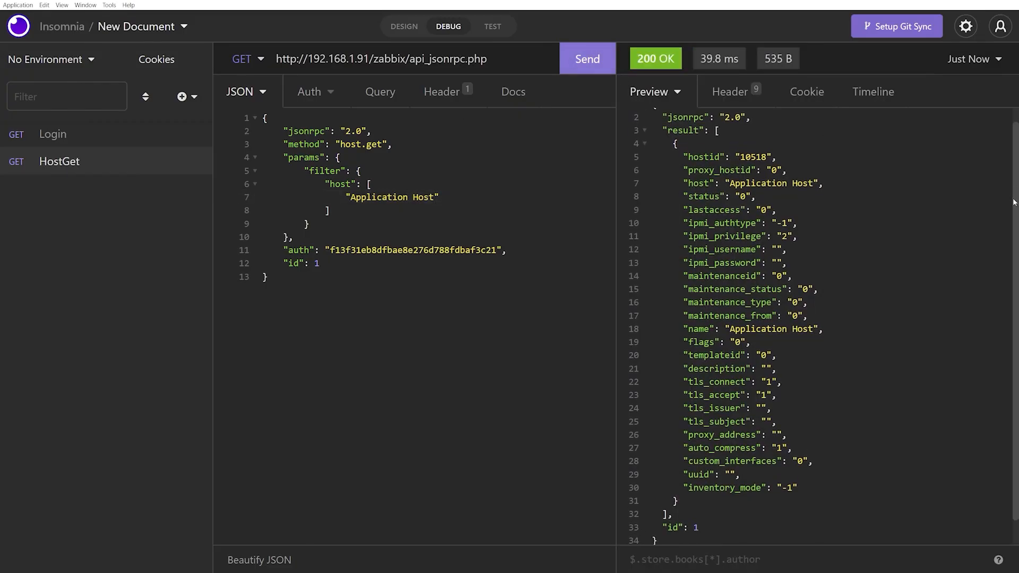
pyautogui.scroll(2, 1013, 184)
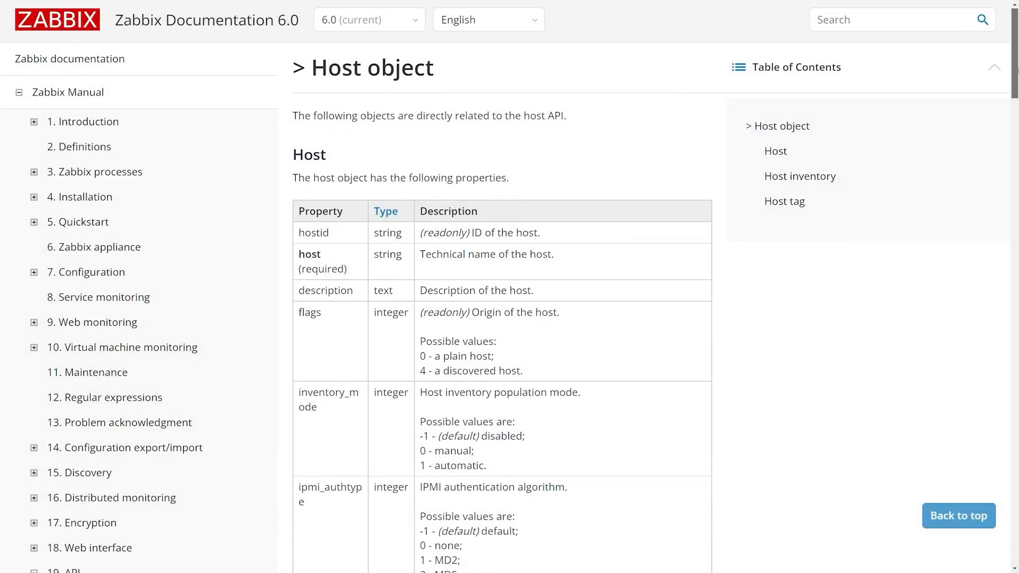
# Step: Examine the Host object properties and the maintenance creation example in the Zabbix 6.0 API documentation
pyautogui.scroll(-3, 1016, 82)
pyautogui.moveTo(1016, 82); pyautogui.dragTo(1015, 132)
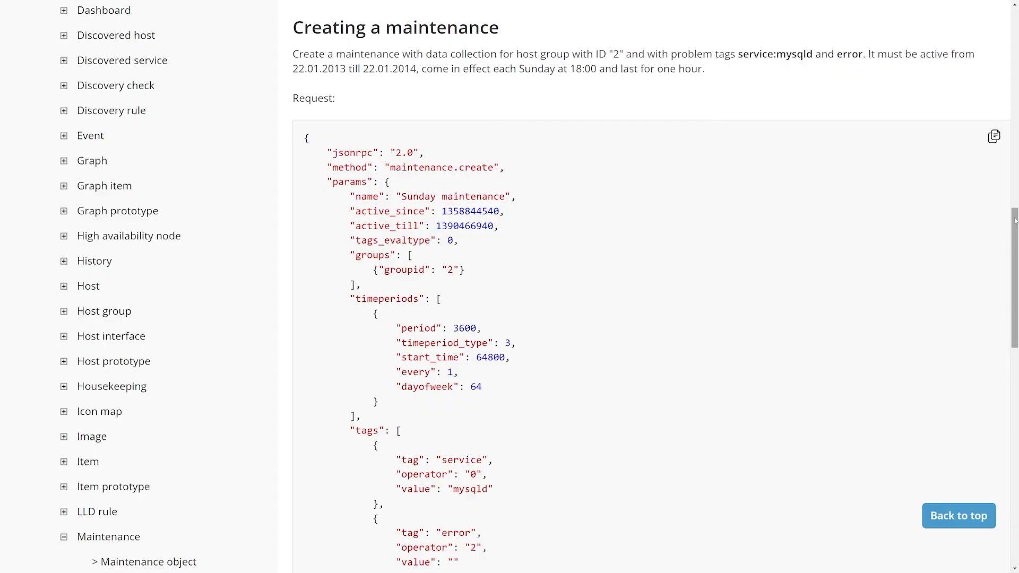
pyautogui.moveTo(1015, 220); pyautogui.dragTo(1014, 306)
pyautogui.moveTo(1016, 101); pyautogui.dragTo(1016, 303)
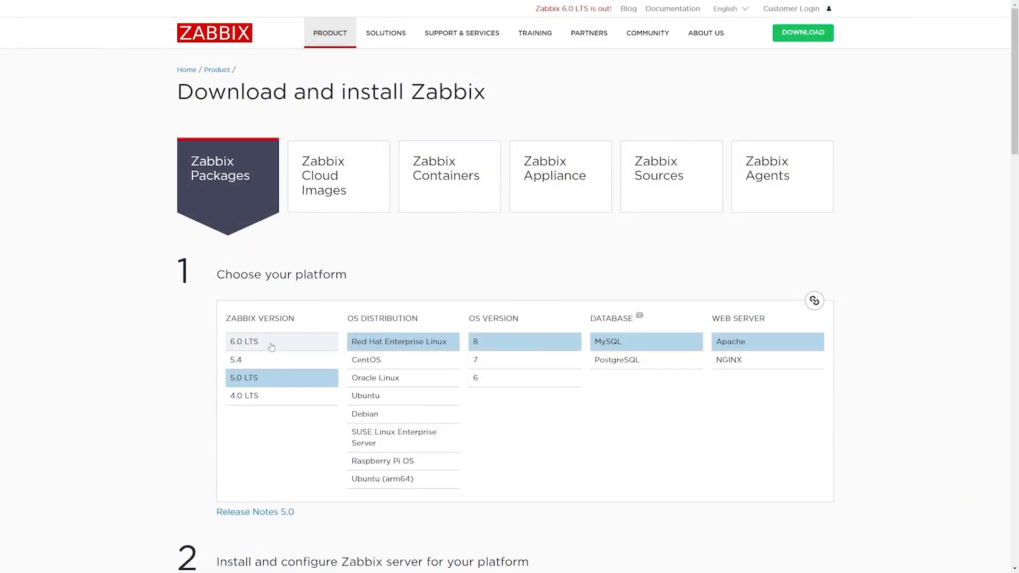
# Step: Choose Zabbix version 6.0 LTS for the packages and try CentOS, Oracle Linux and SUSE Linux Enterprise Server 12 as the platform
pyautogui.click(270, 345)
pyautogui.click(383, 363)
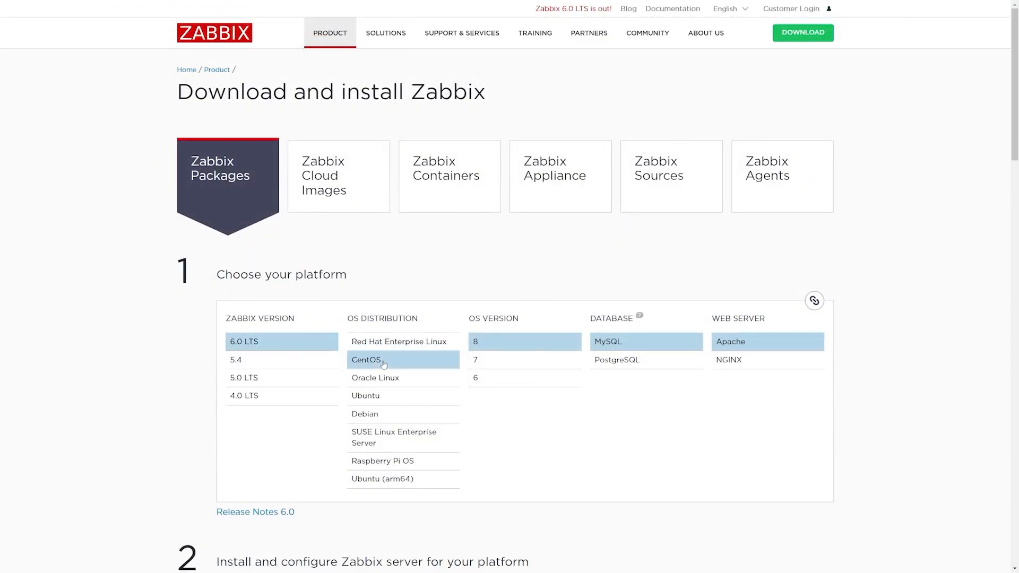
pyautogui.click(403, 378)
pyautogui.click(411, 439)
pyautogui.click(477, 360)
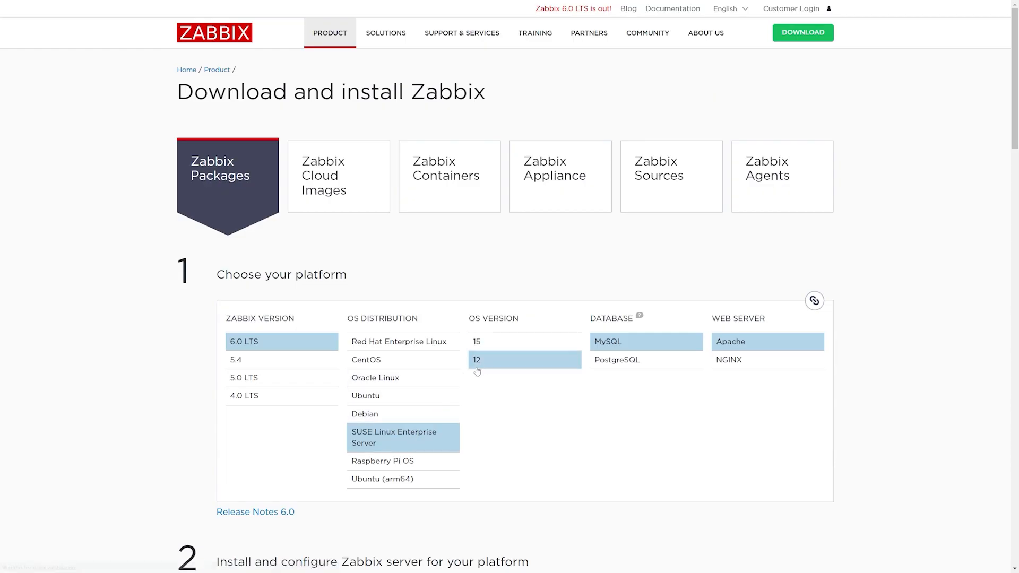
# Step: Select the Oracle Linux distribution and NGINX web server, trying PostgreSQL before choosing MySQL as the database
pyautogui.click(449, 378)
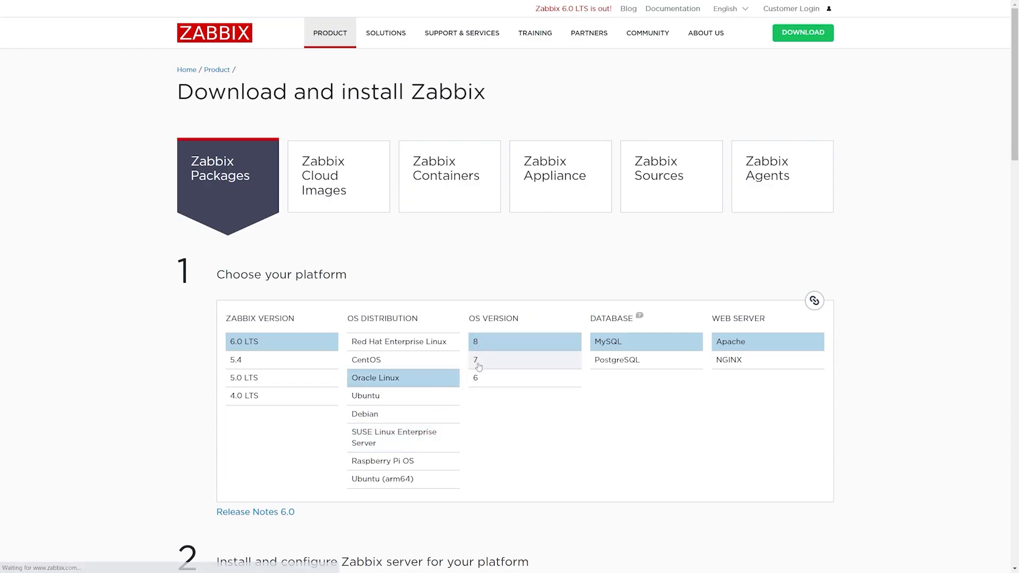
pyautogui.click(616, 360)
pyautogui.click(731, 360)
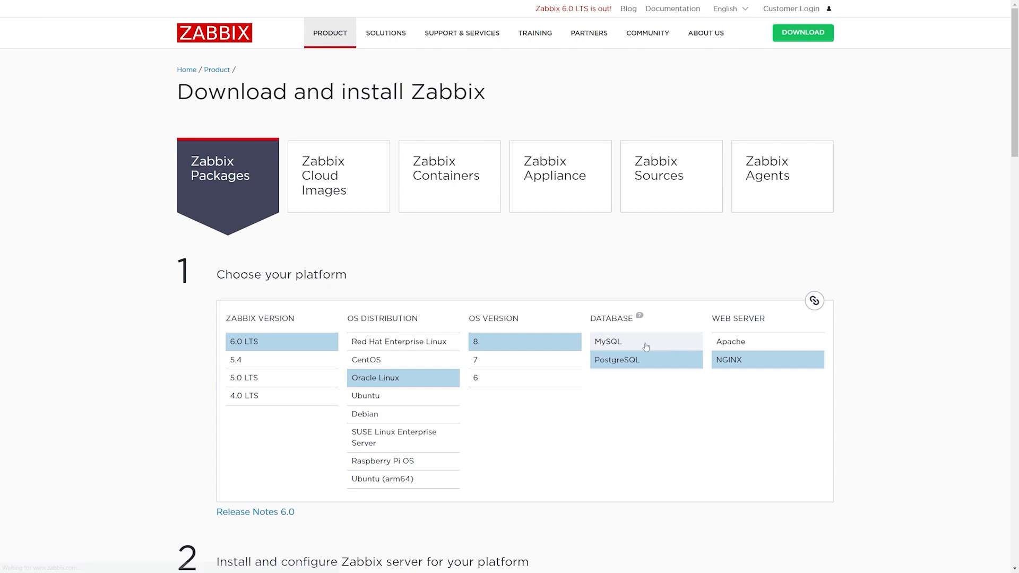
pyautogui.click(646, 346)
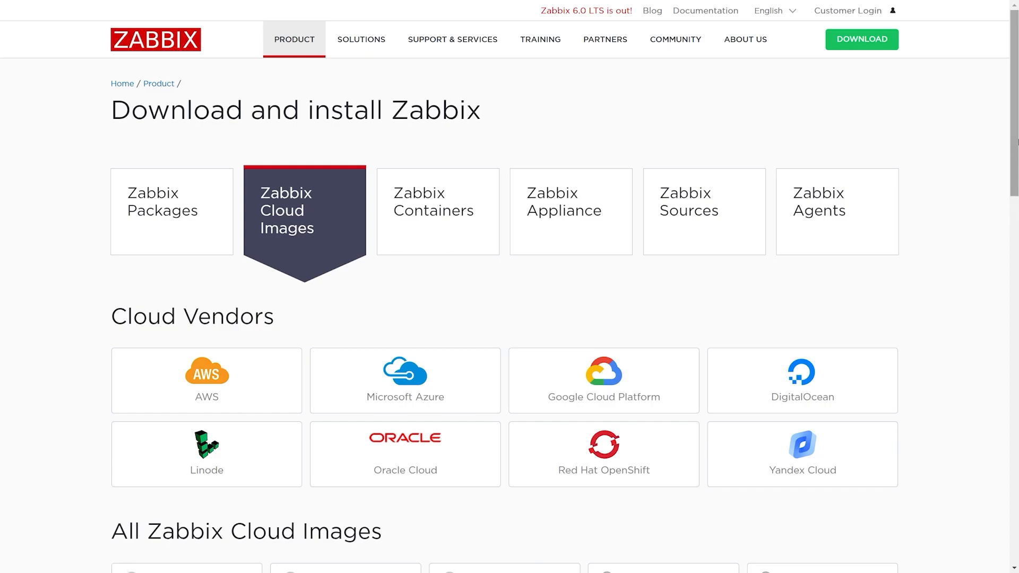
# Step: Look through the Zabbix Cloud Images and Zabbix Containers download pages, including the Docker component repositories
pyautogui.moveTo(1017, 127); pyautogui.dragTo(1017, 258)
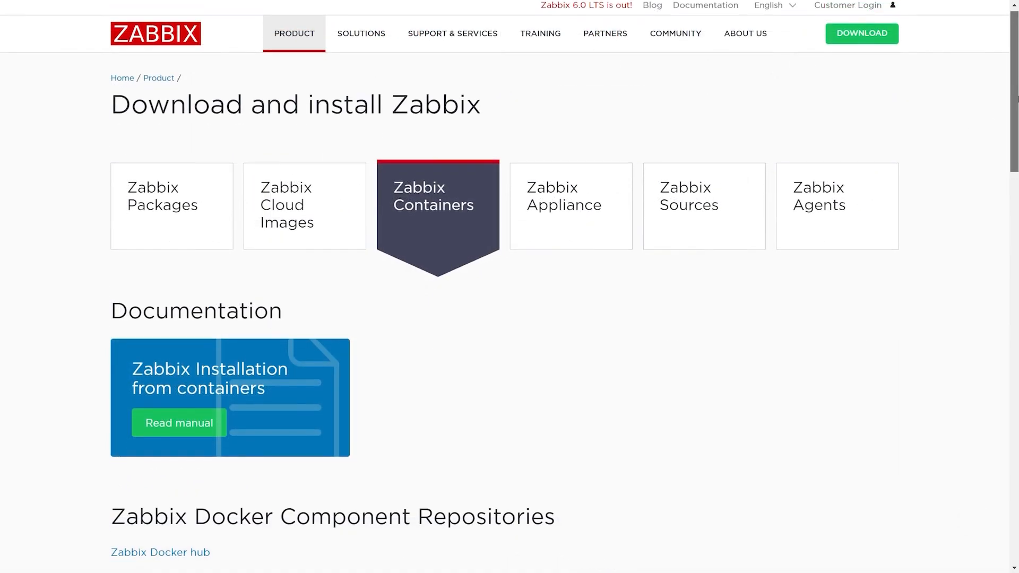
pyautogui.moveTo(1017, 97); pyautogui.dragTo(1017, 218)
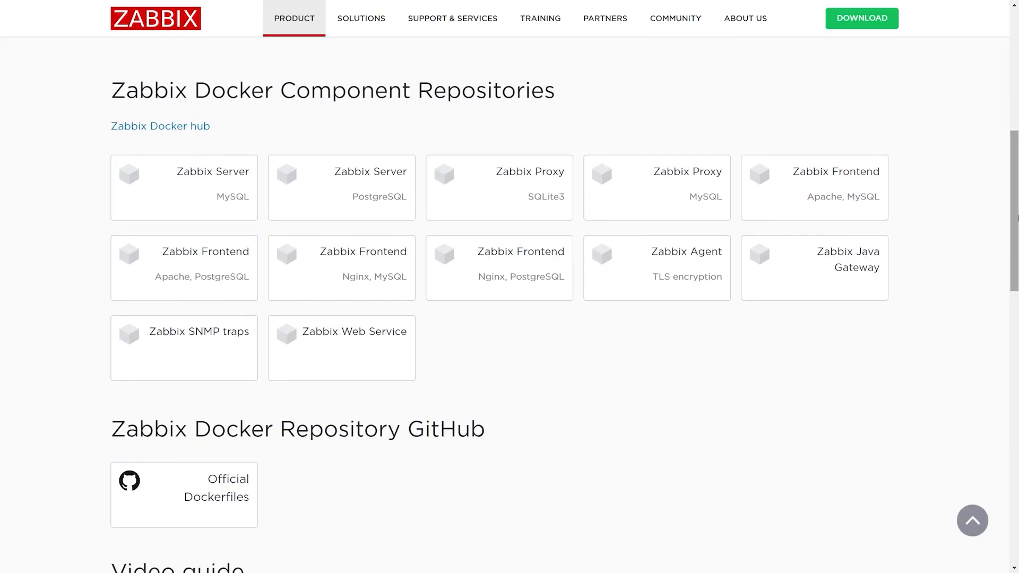